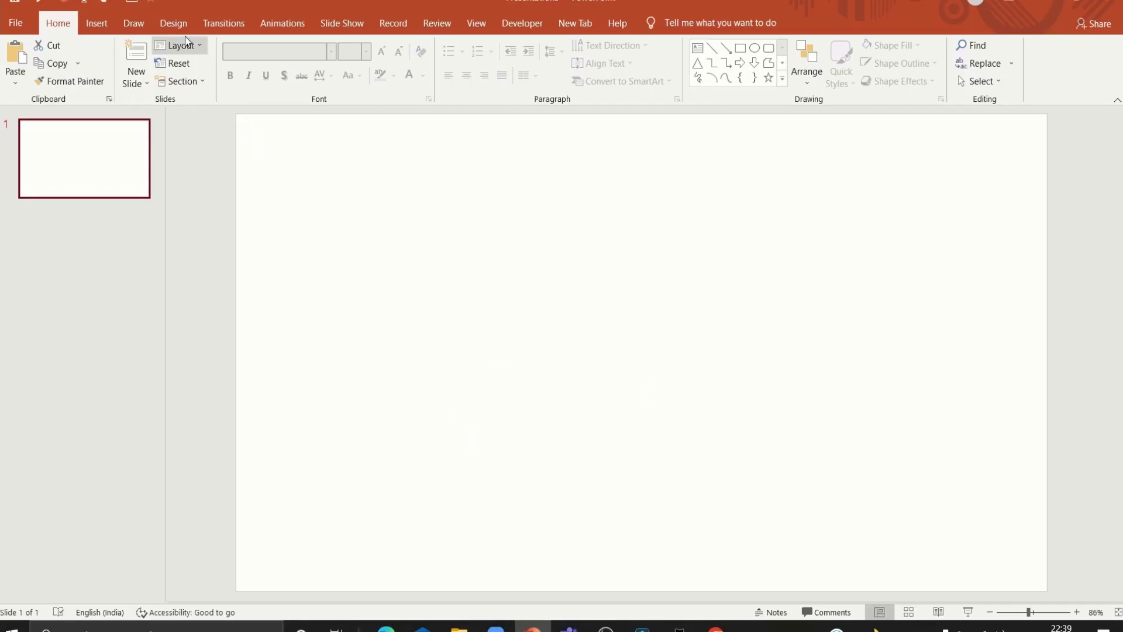
Step: Set the slide size to A3 Paper (297x420 mm) in portrait, 26.67 × 35.56 cm, with Ensure Fit
click(177, 24)
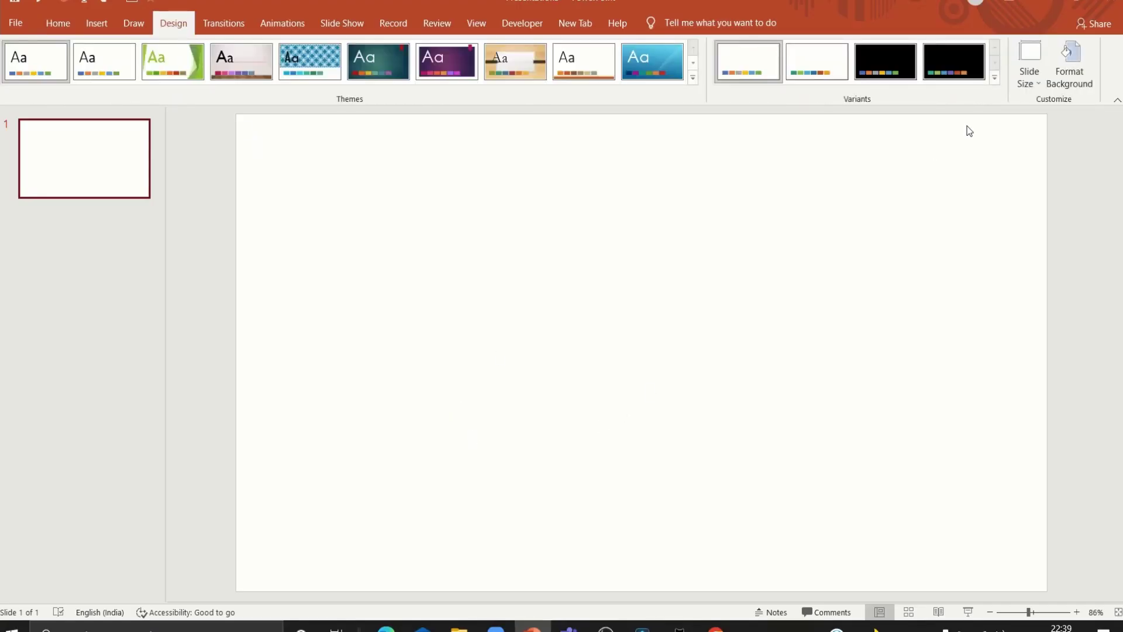
click(1029, 65)
click(1030, 168)
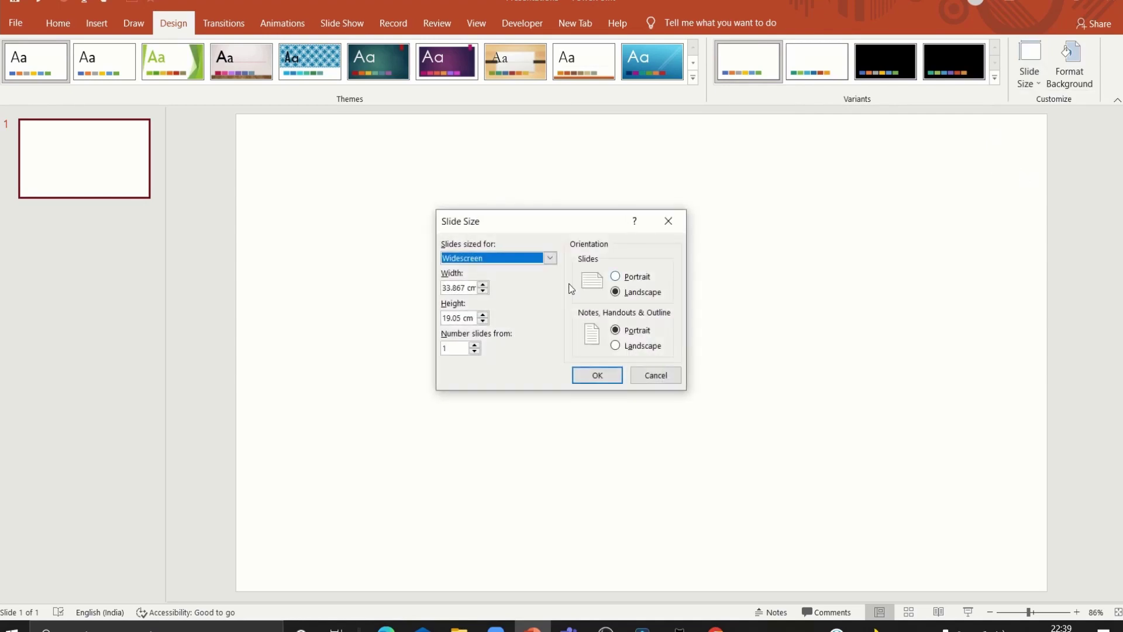
click(553, 263)
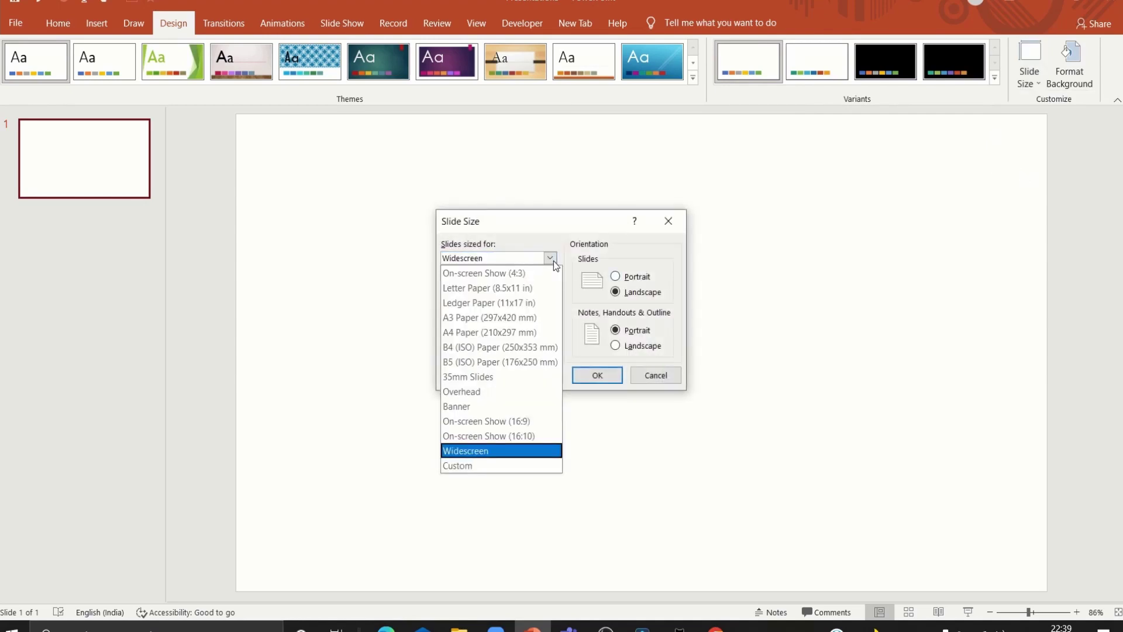
click(497, 316)
click(624, 278)
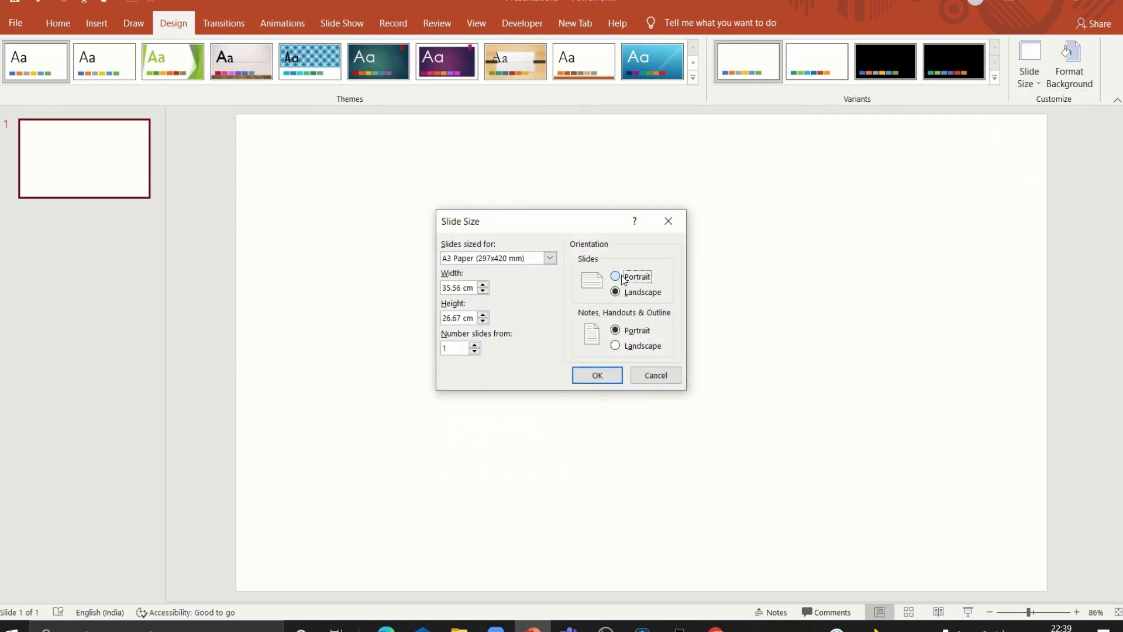
click(597, 377)
click(635, 309)
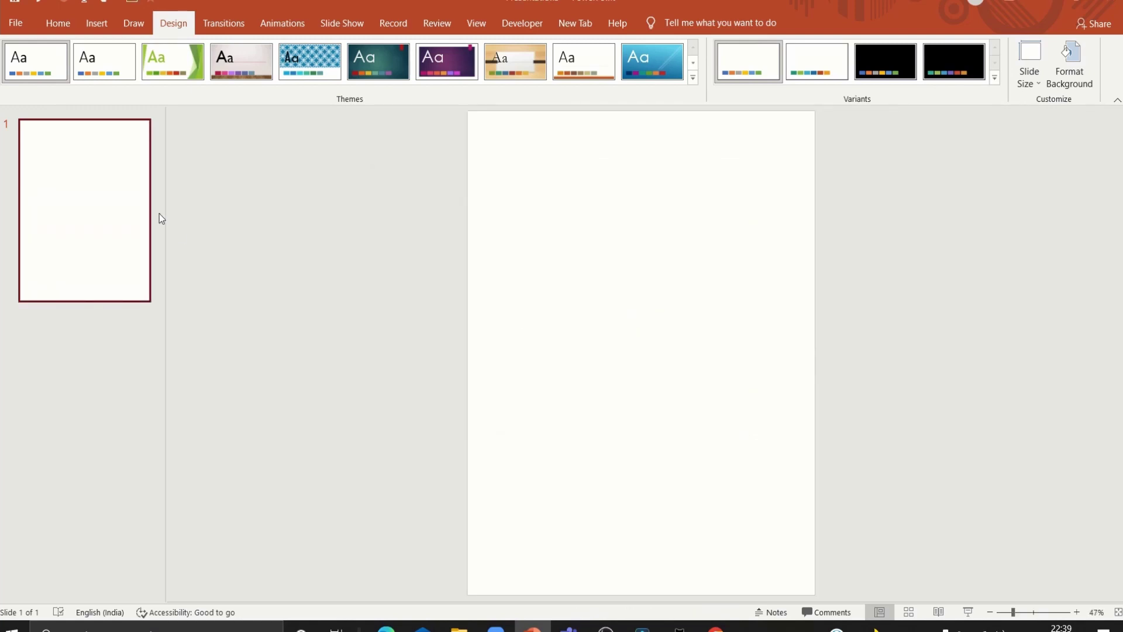
Step: Insert the photo of the girl on the steps from this device
click(97, 23)
click(103, 79)
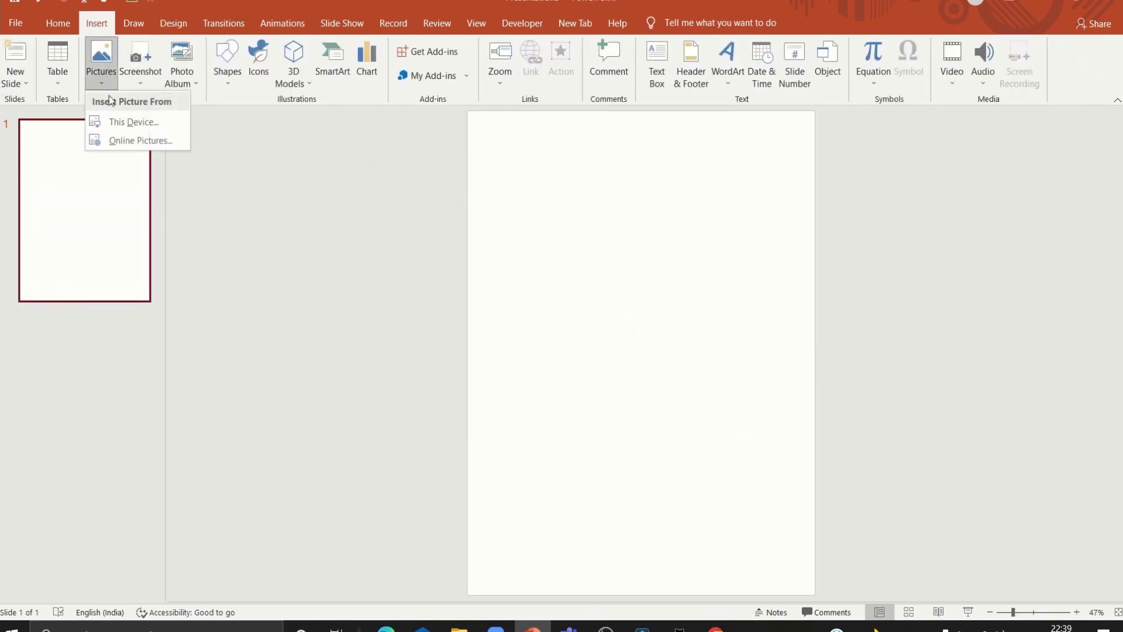
click(134, 122)
click(175, 152)
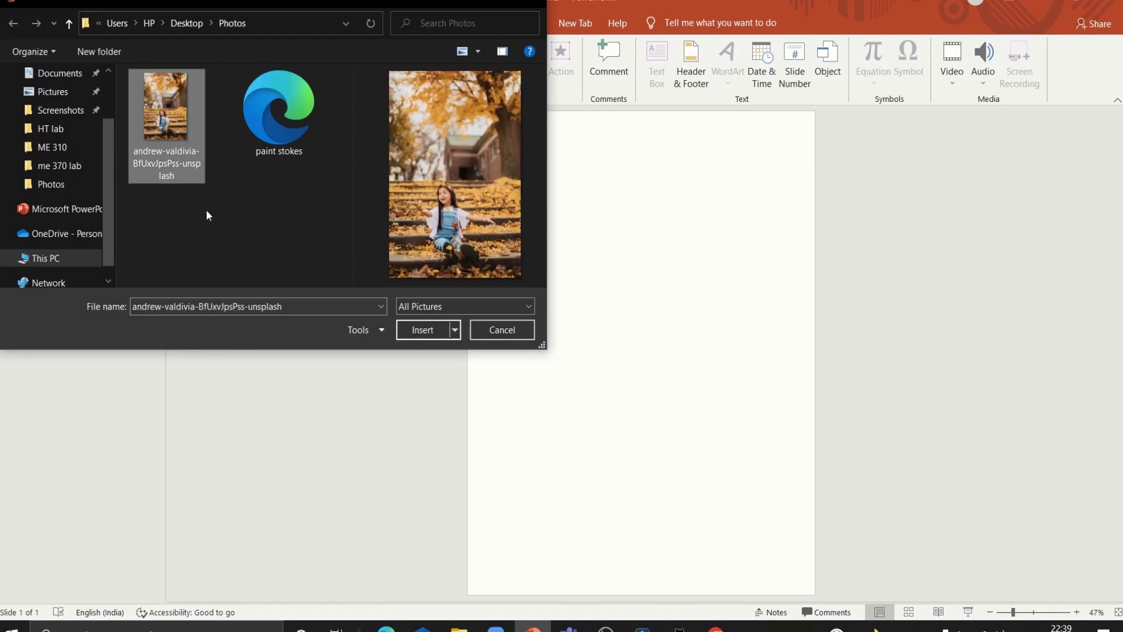
click(418, 329)
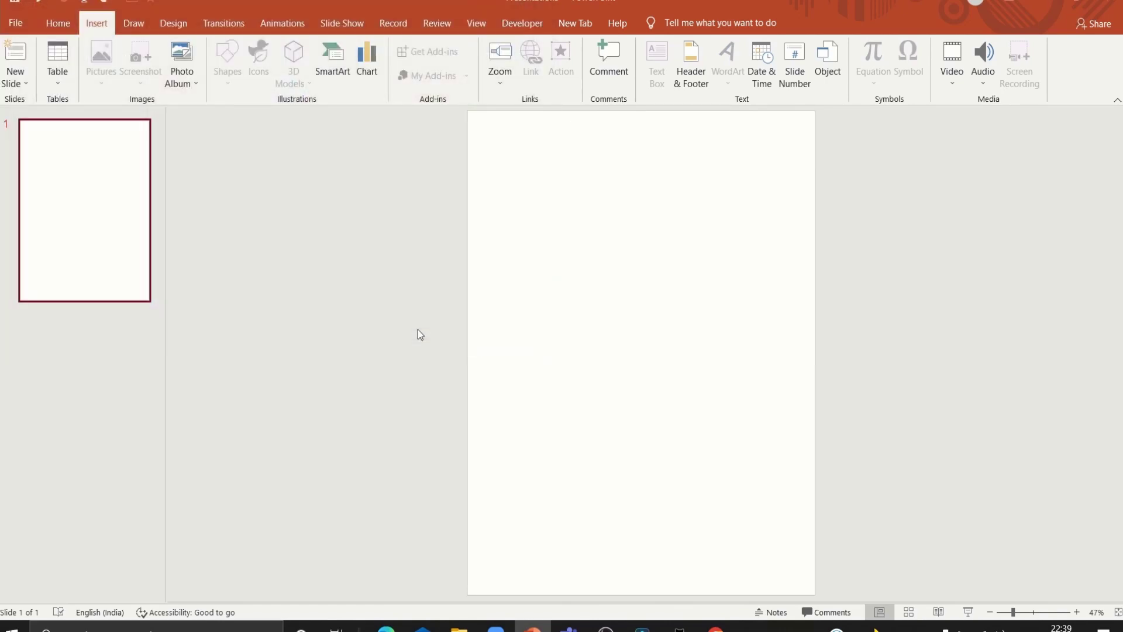
Step: Align the photo with the slide's left edge and enlarge it beyond the slide edges
drag(488, 343, 468, 342)
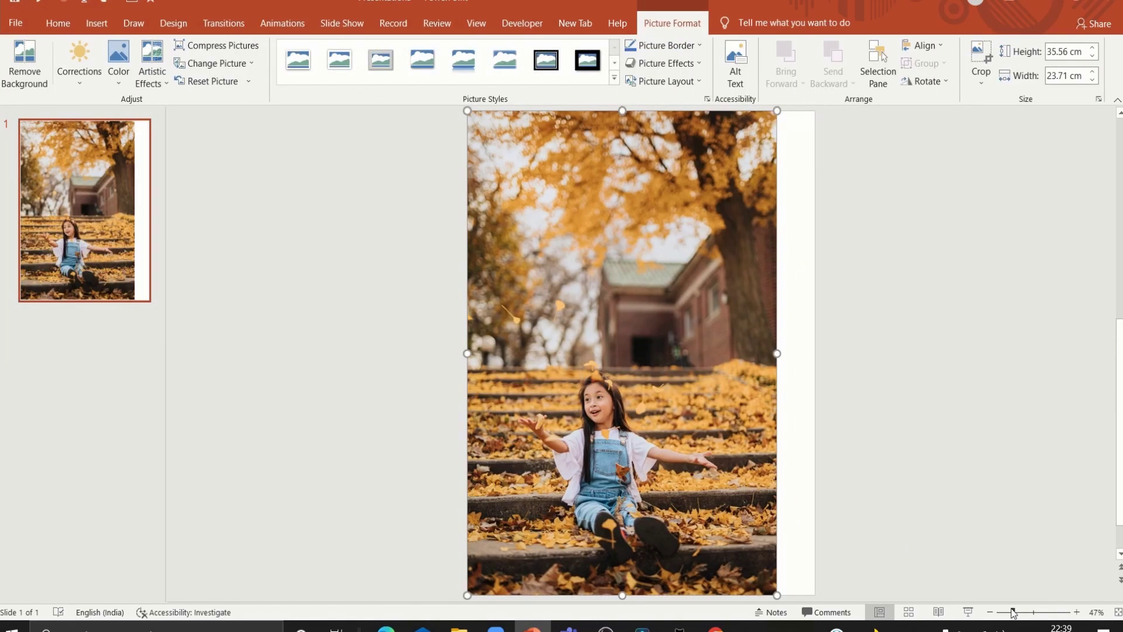
click(990, 612)
click(989, 612)
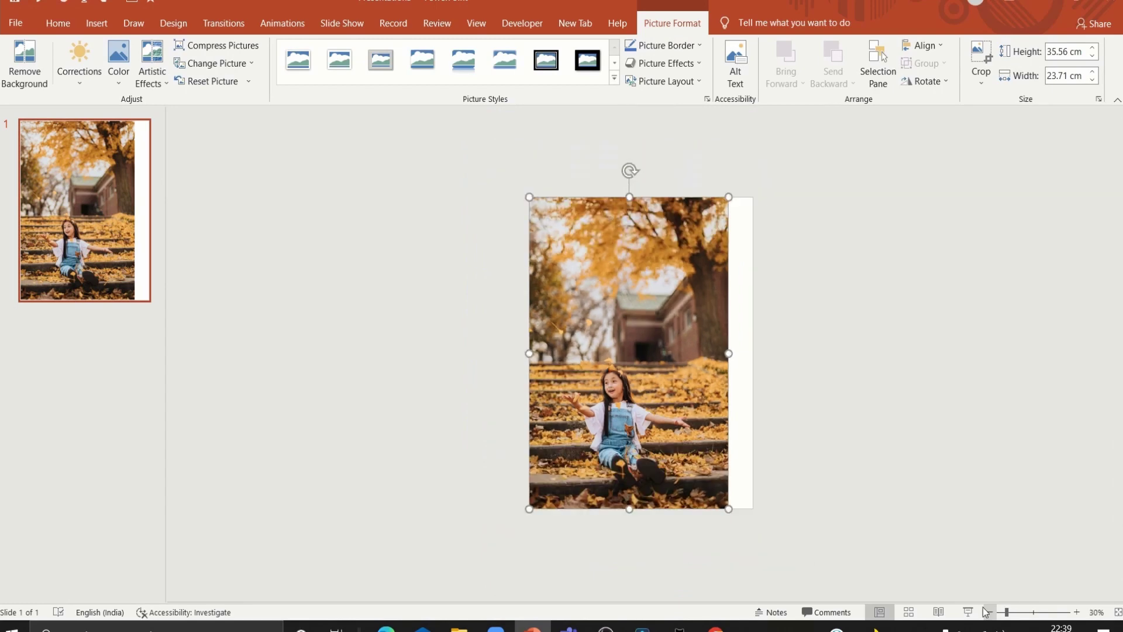
click(742, 192)
click(725, 201)
drag(728, 197, 782, 169)
Step: Crop the photo's top and right edges so it exactly fills the 35.56 × 26.67 cm slide
click(980, 62)
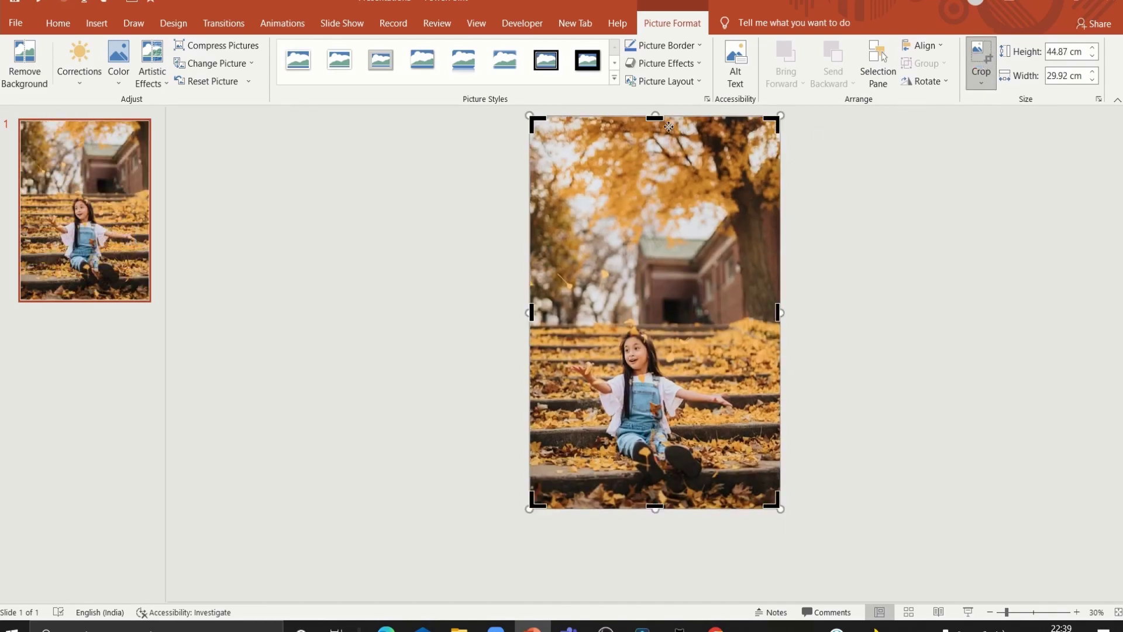
drag(655, 118, 656, 198)
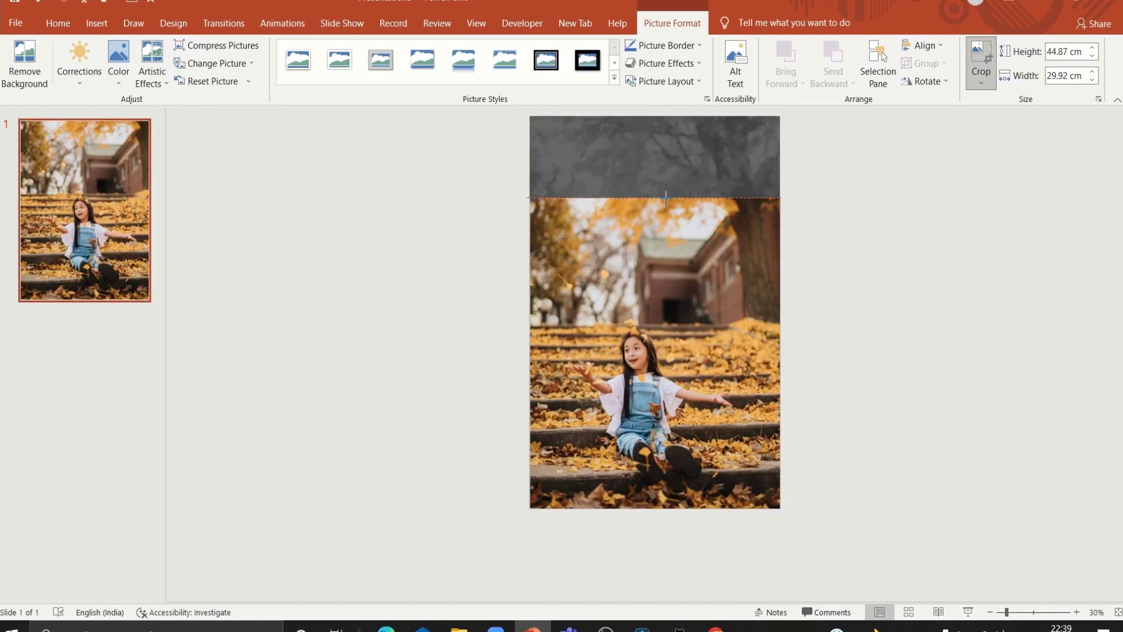
drag(779, 351, 753, 350)
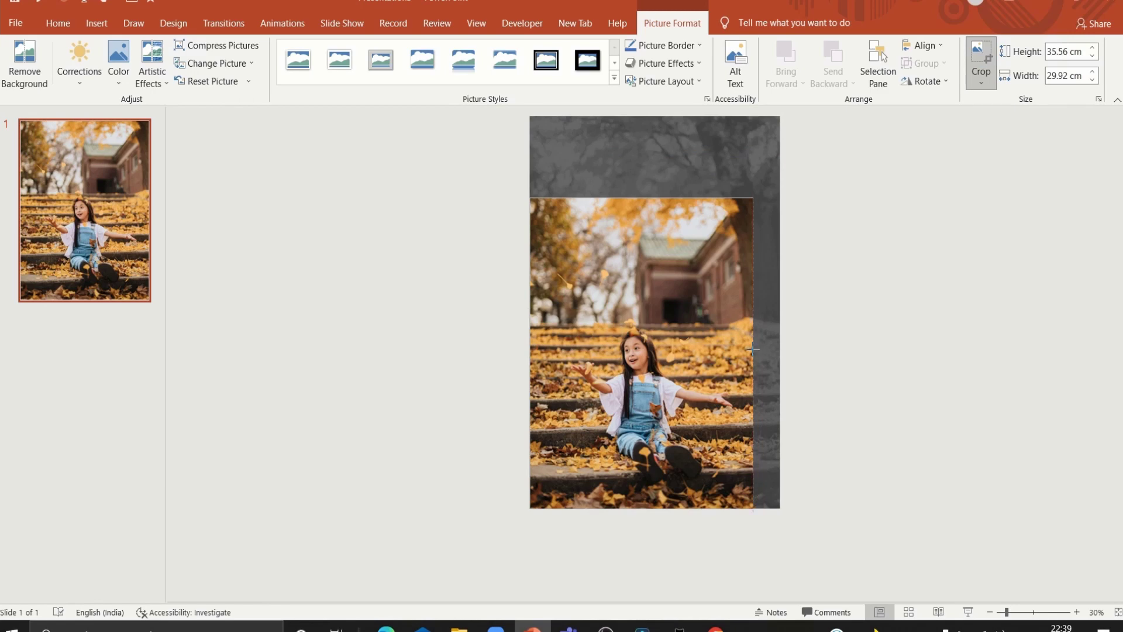
click(975, 63)
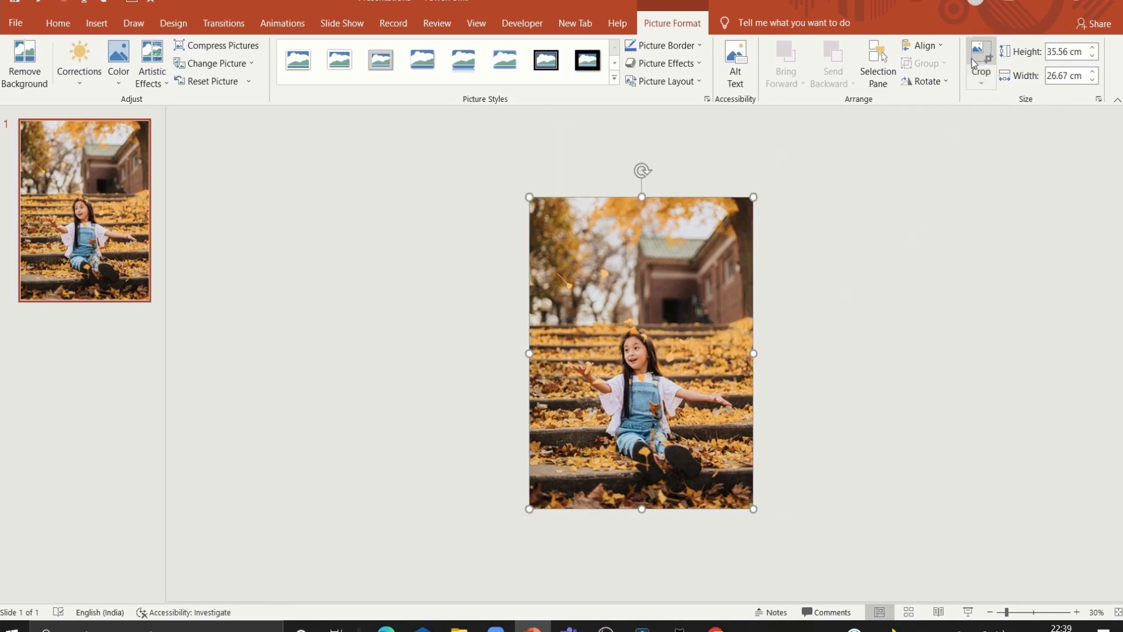
click(1075, 612)
click(1075, 612)
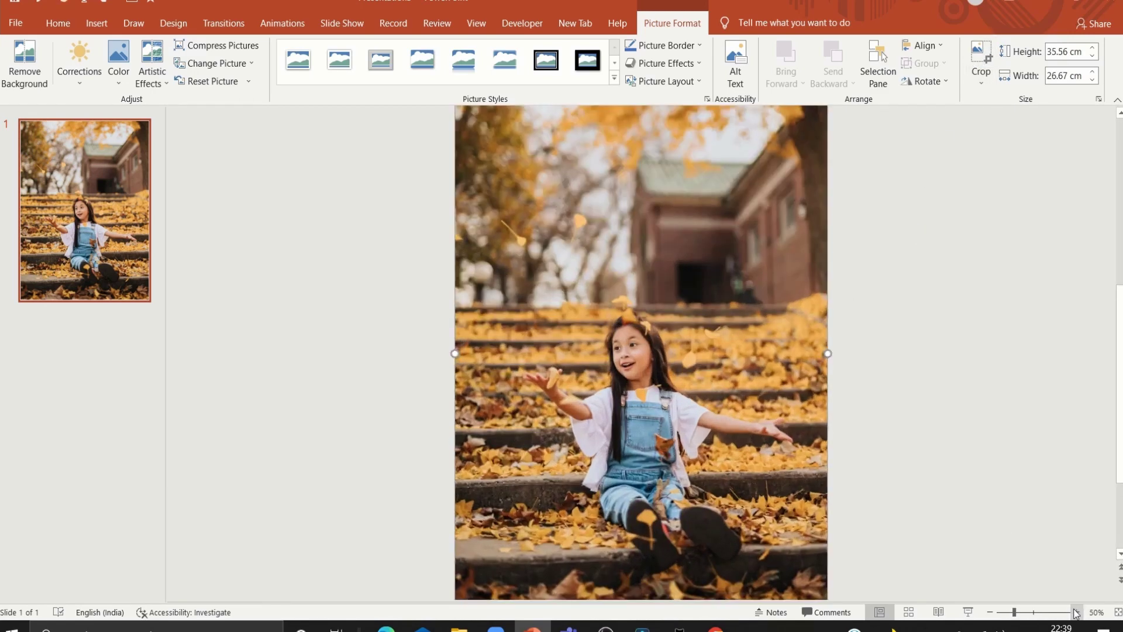
Step: Duplicate the photo slide three times so the deck has four identical photo slides
right_click(114, 260)
click(140, 369)
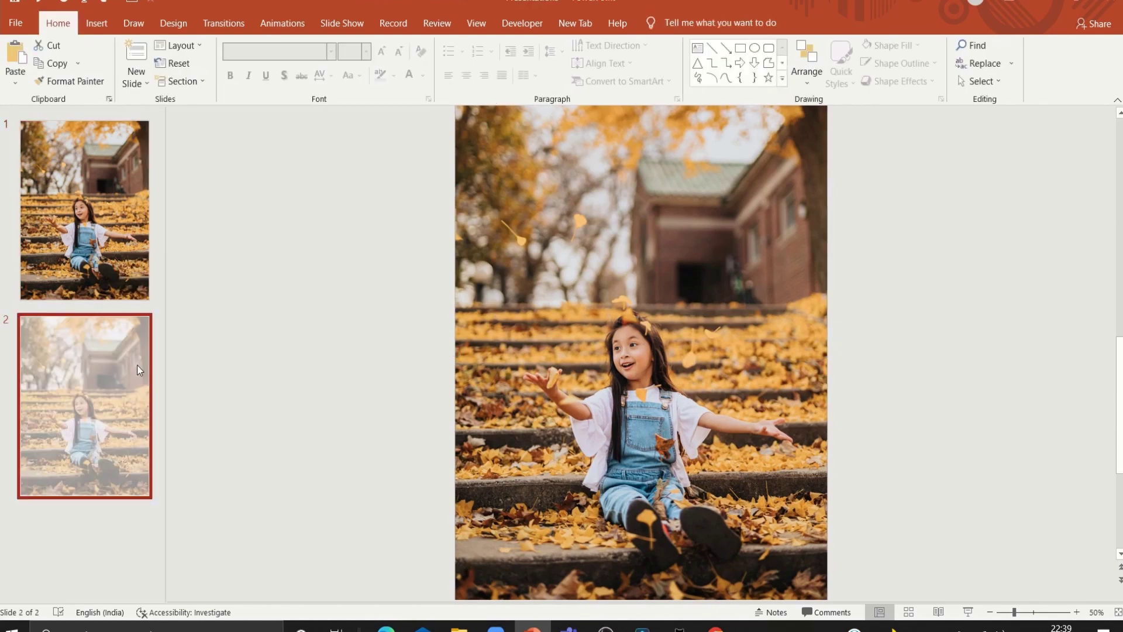
right_click(94, 371)
click(134, 210)
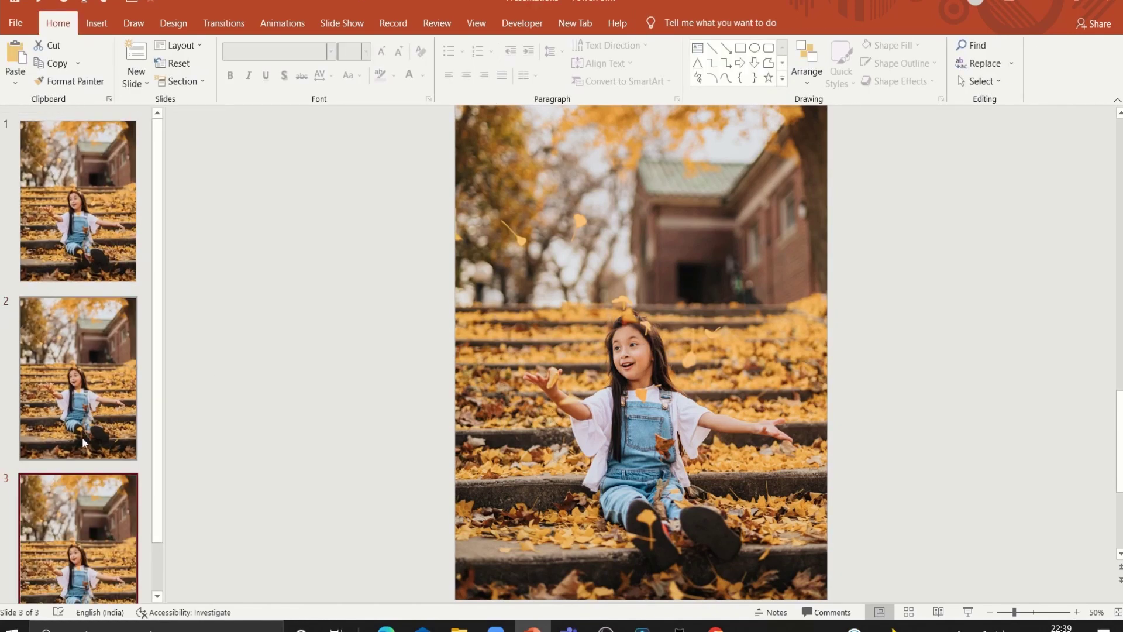
right_click(93, 517)
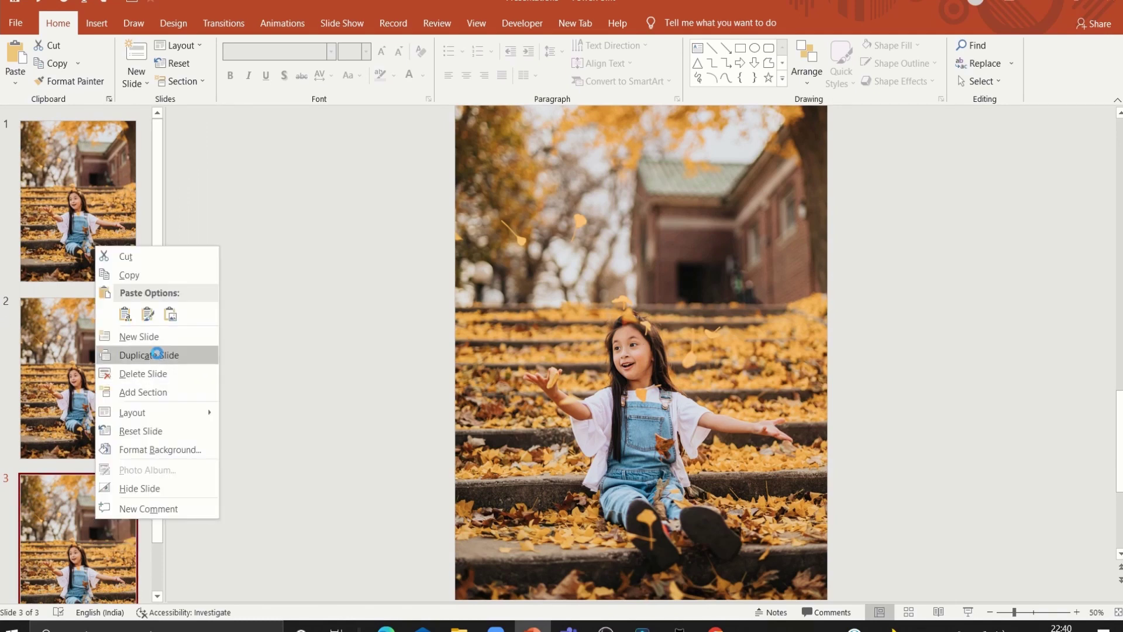
click(156, 353)
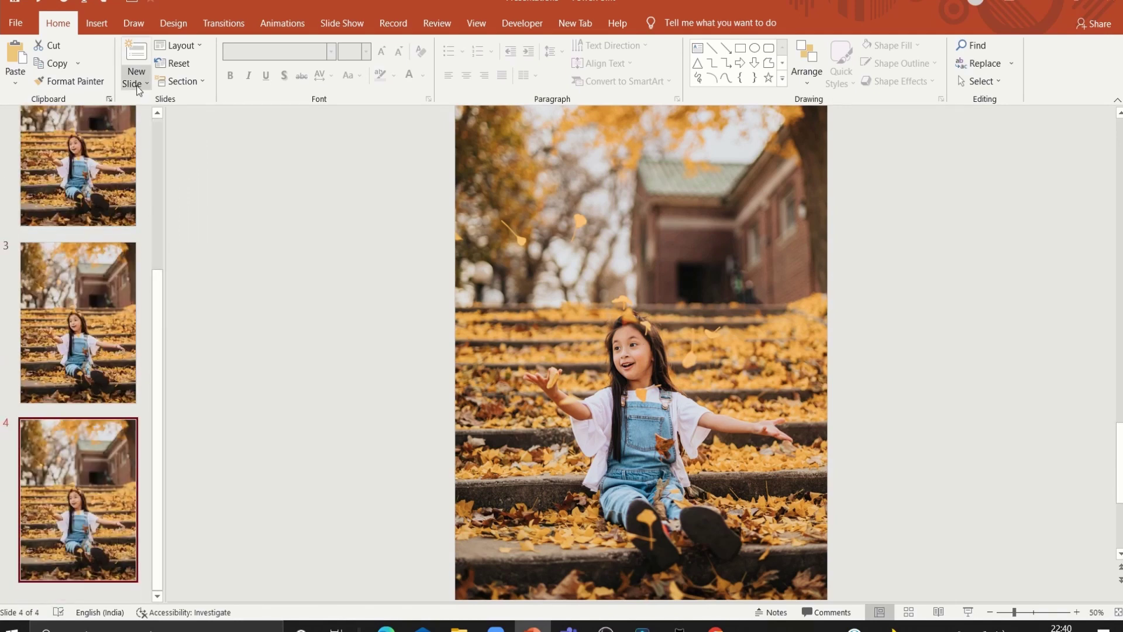
Step: Add a new fifth slide and insert the paint stokes graphic on it
key(Return)
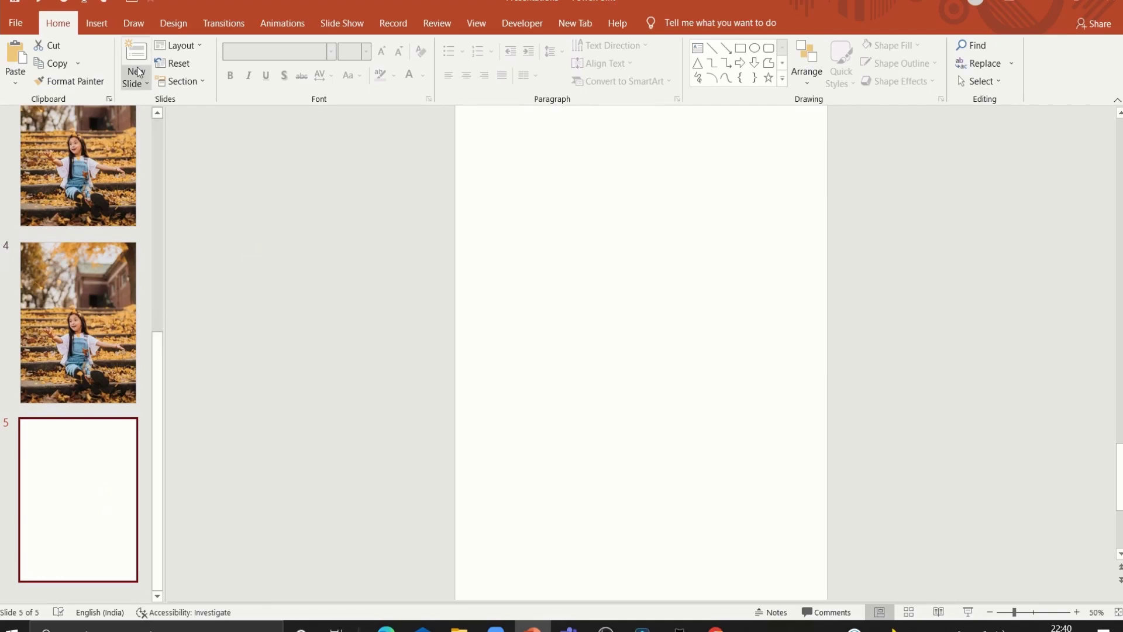
click(97, 23)
click(102, 65)
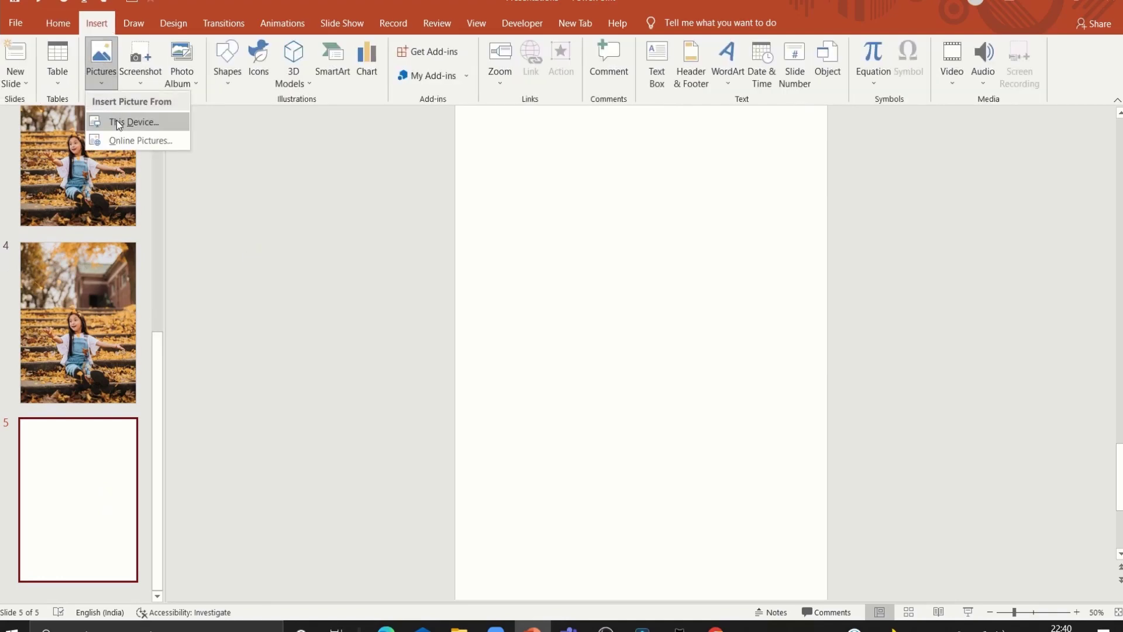
click(117, 121)
click(279, 122)
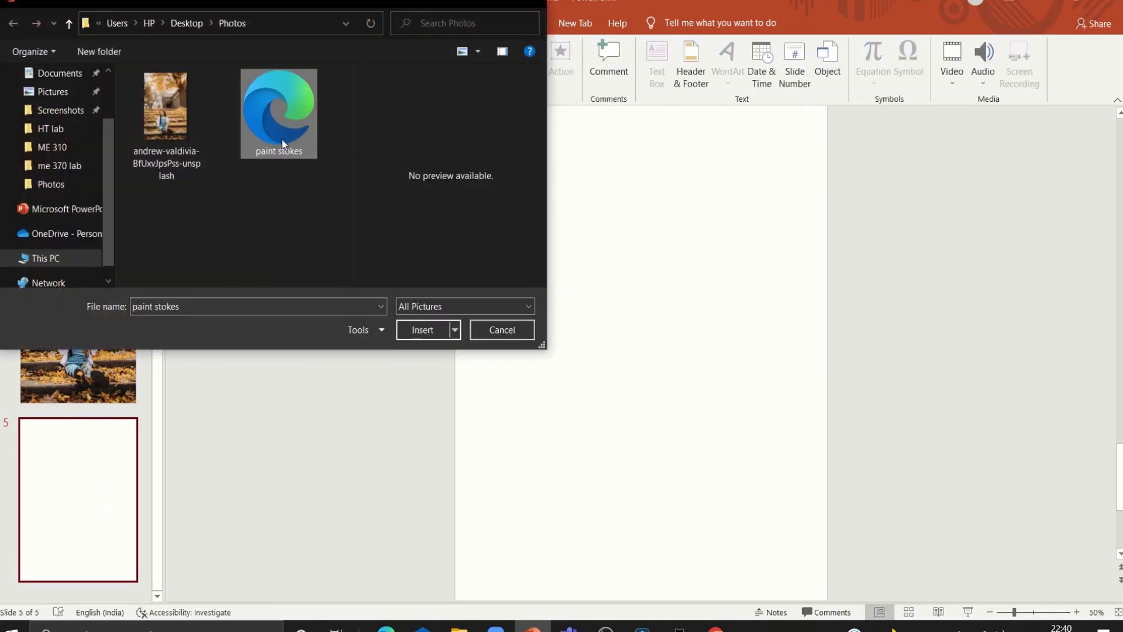
click(422, 329)
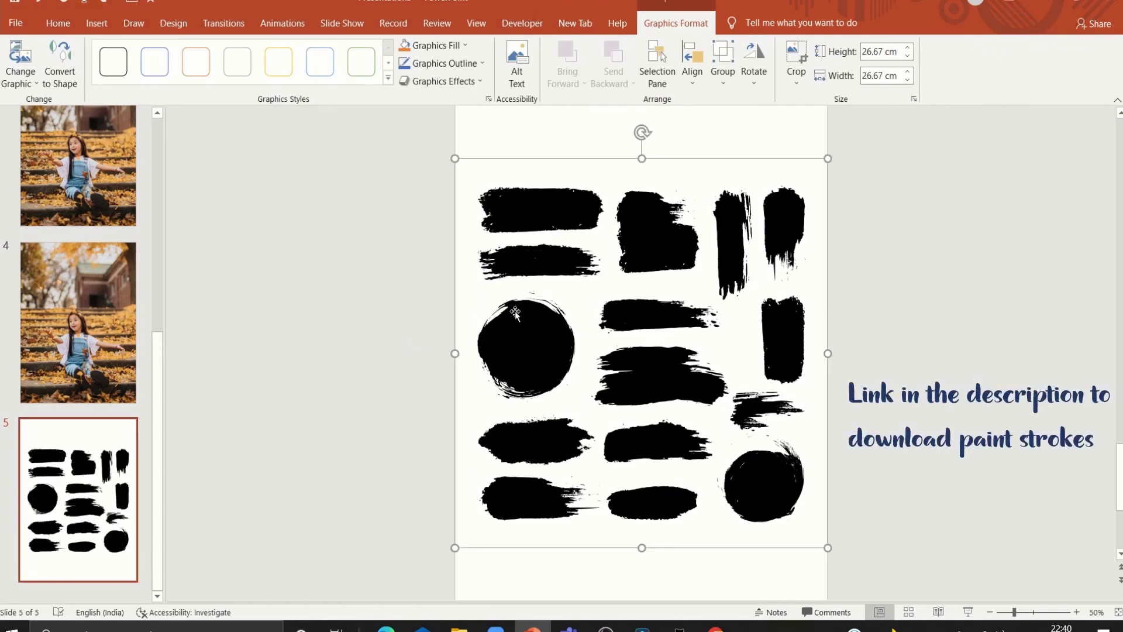
Step: Convert the graphic to shapes and cut out one middle brush stroke
click(60, 64)
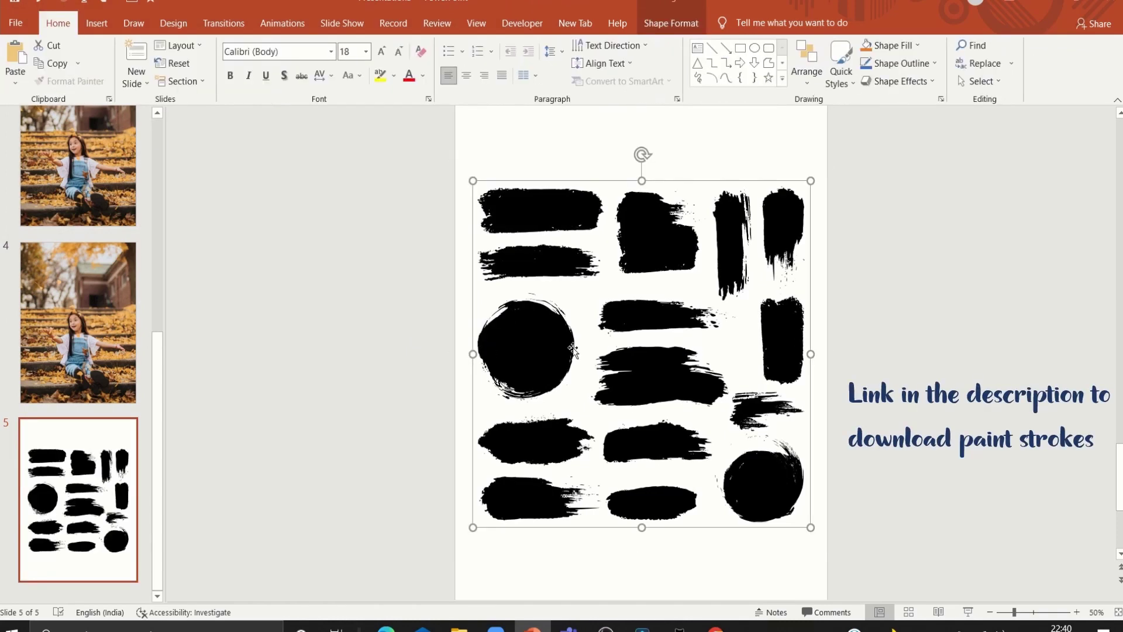
click(660, 376)
right_click(660, 376)
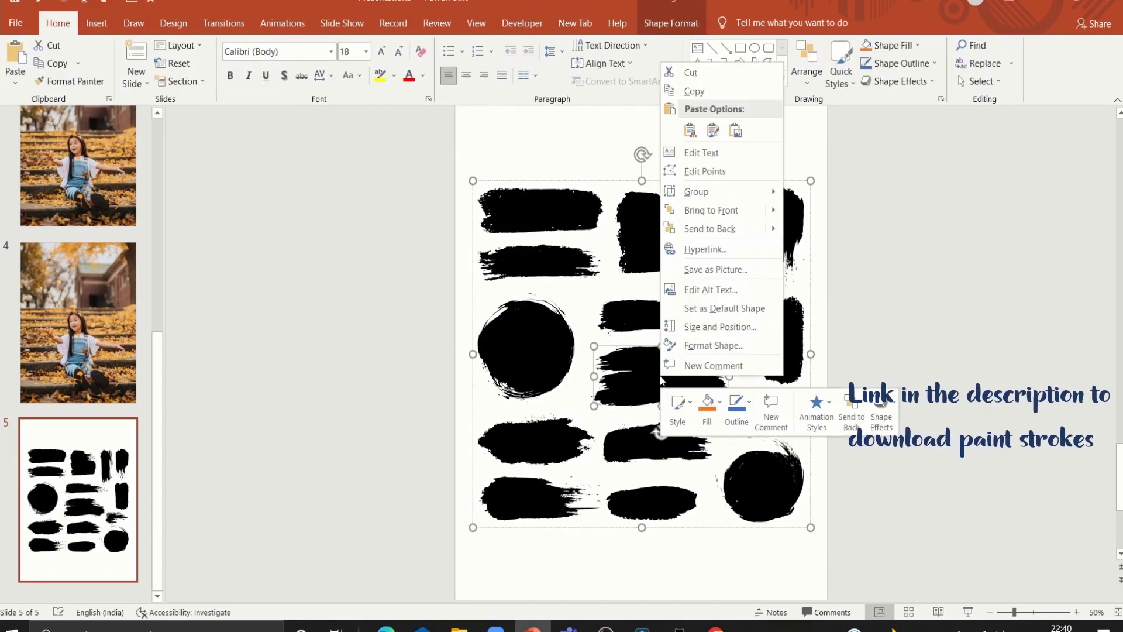
click(682, 77)
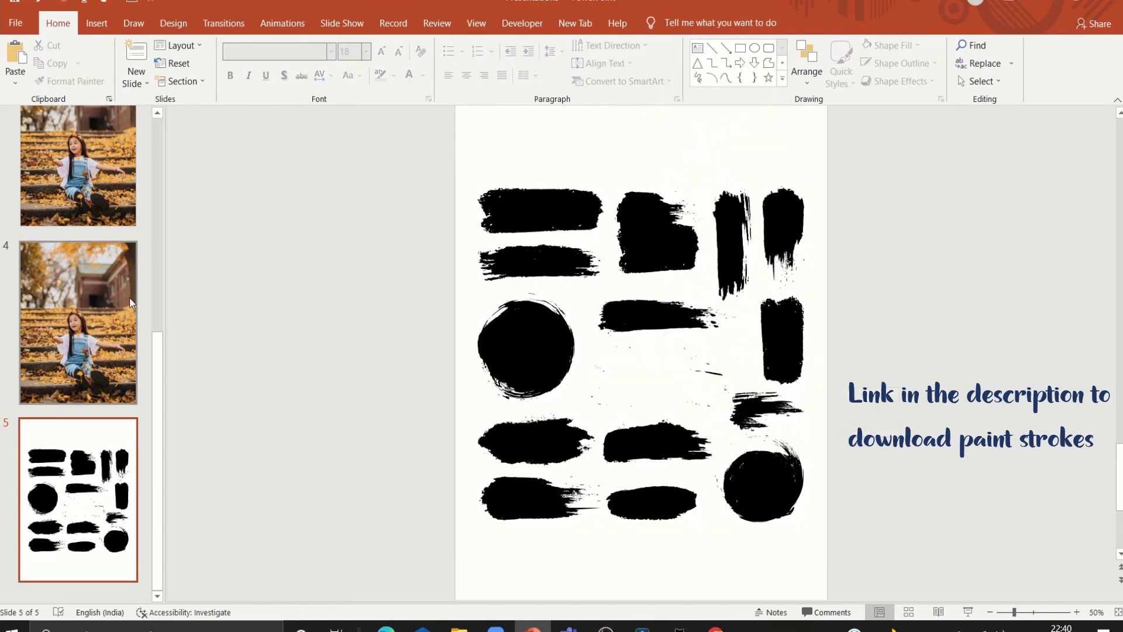
click(111, 296)
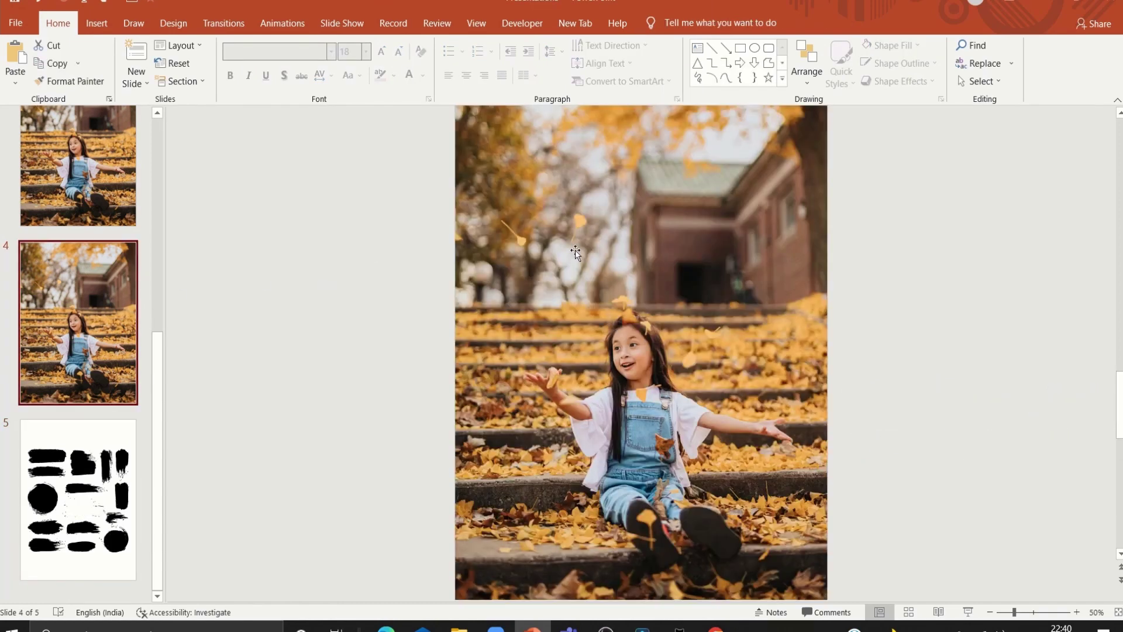
Step: Paste the cut brush stroke onto slide 4 and position it over the girl's face
right_click(575, 251)
mouse_move(631, 340)
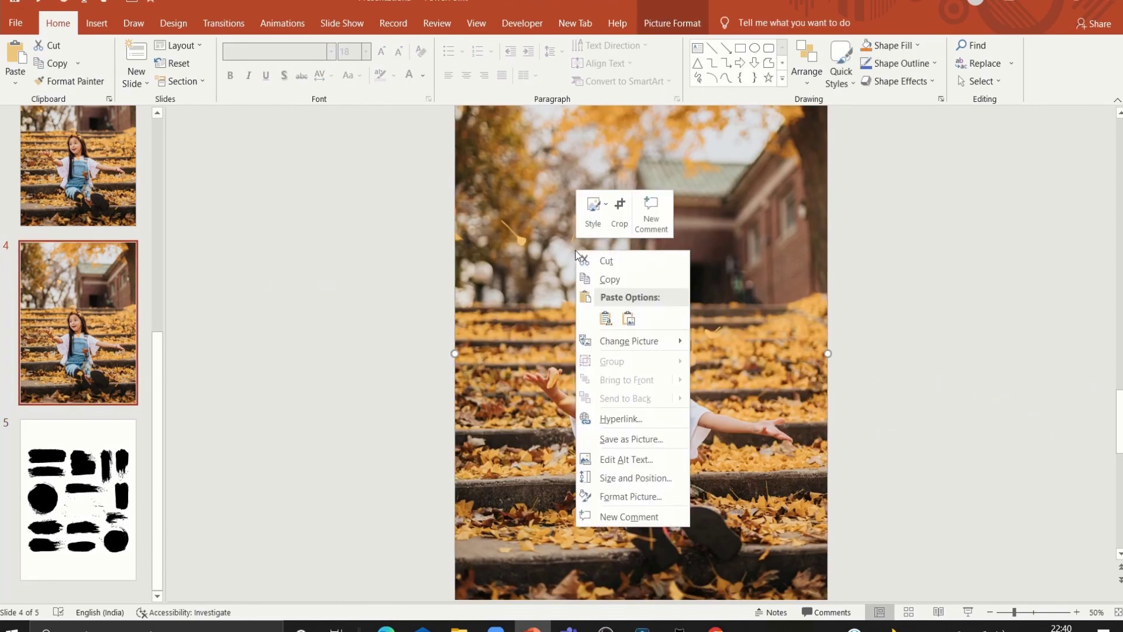
click(607, 319)
drag(637, 380, 633, 345)
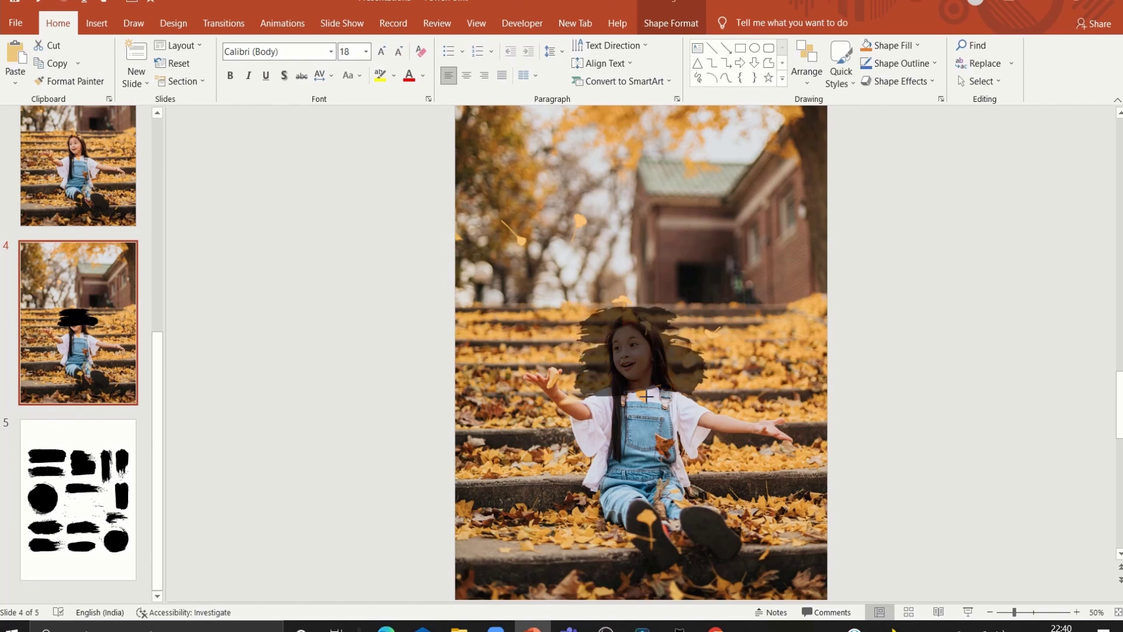
drag(645, 393, 643, 400)
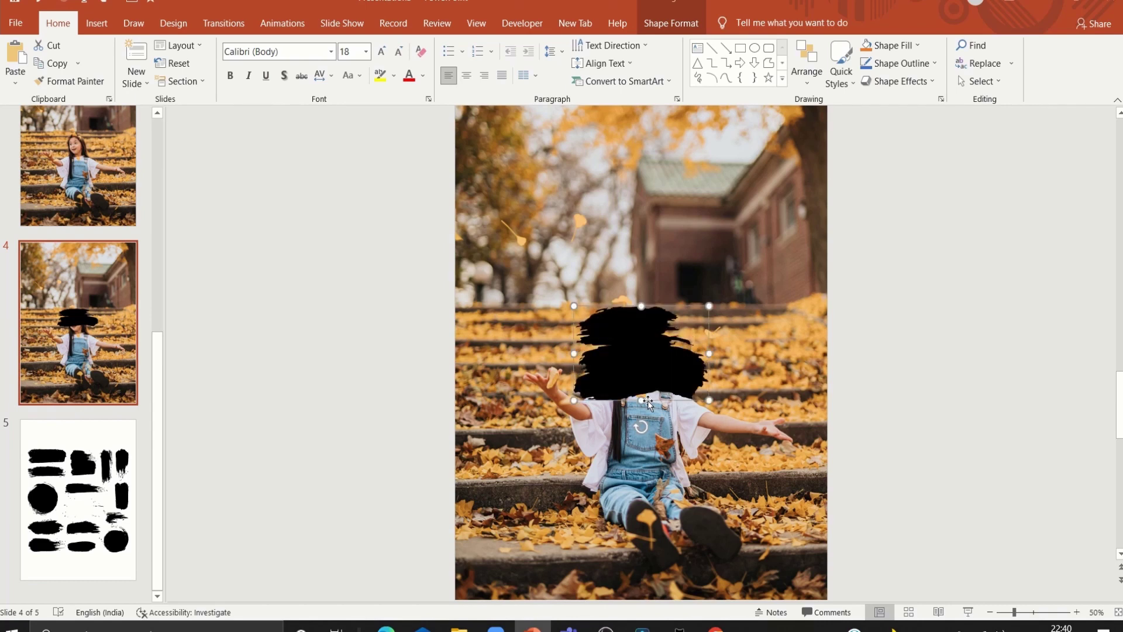
Step: Intersect the brush stroke with the photo to clip the face into the stroke shape
click(524, 292)
shift+click(616, 357)
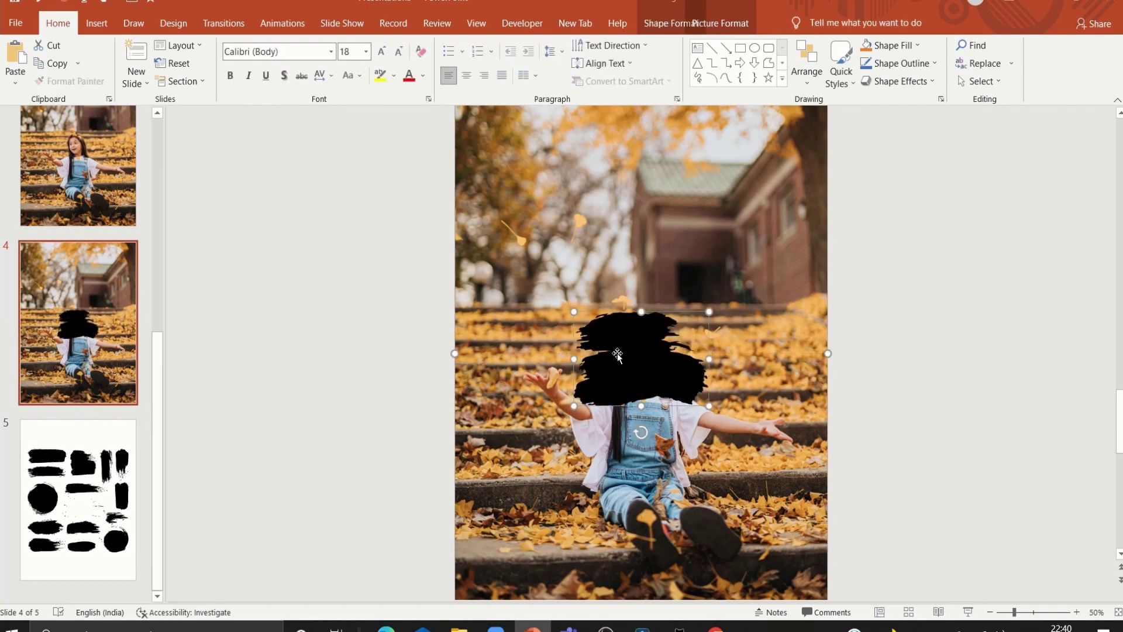
click(668, 21)
click(164, 83)
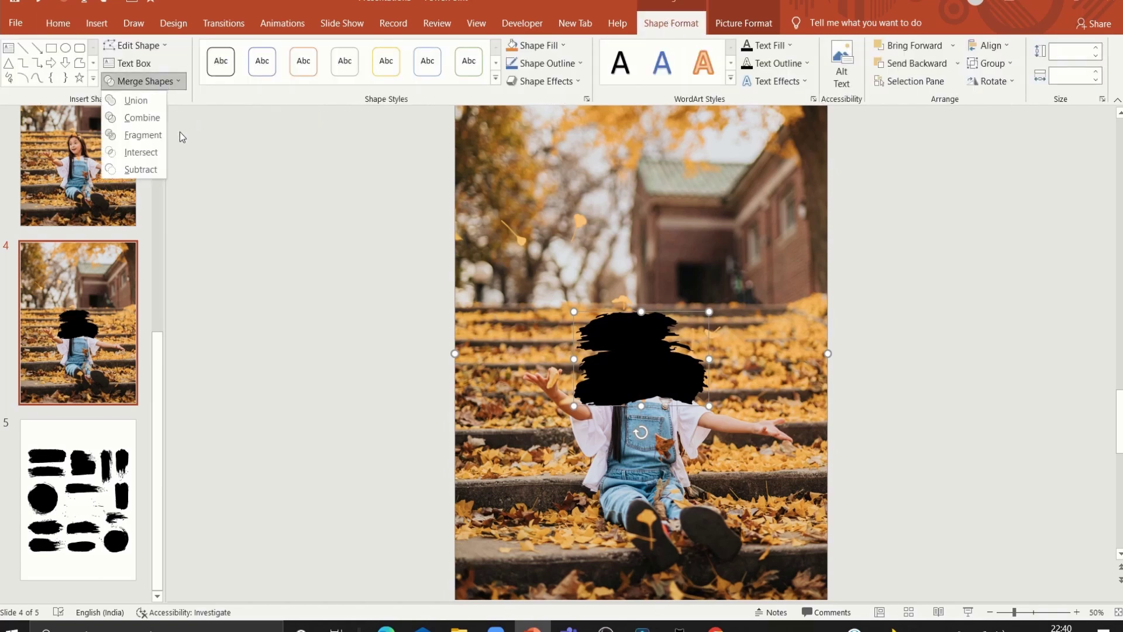
click(143, 151)
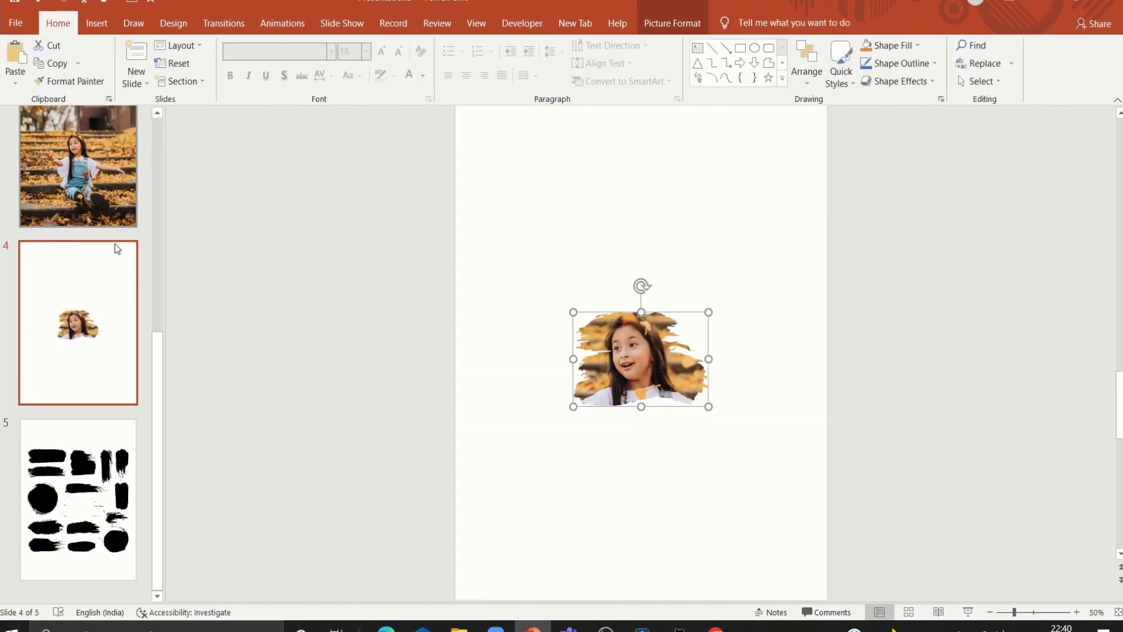
click(88, 504)
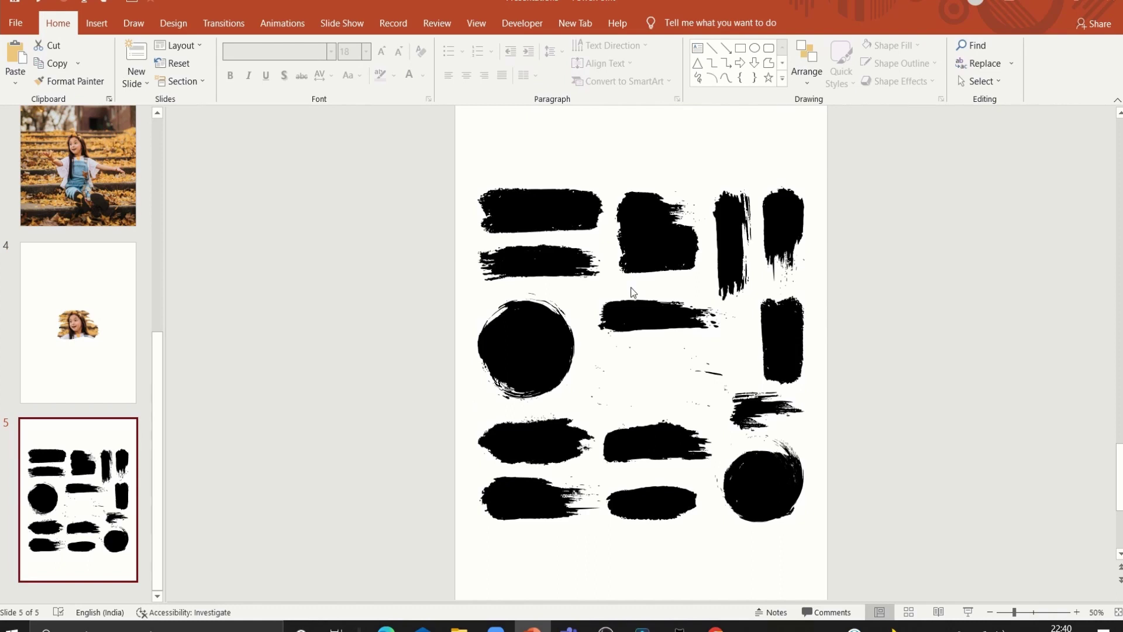
Step: Cut another brush stroke from slide 5 and paste it onto slide 3
click(544, 264)
click(544, 264)
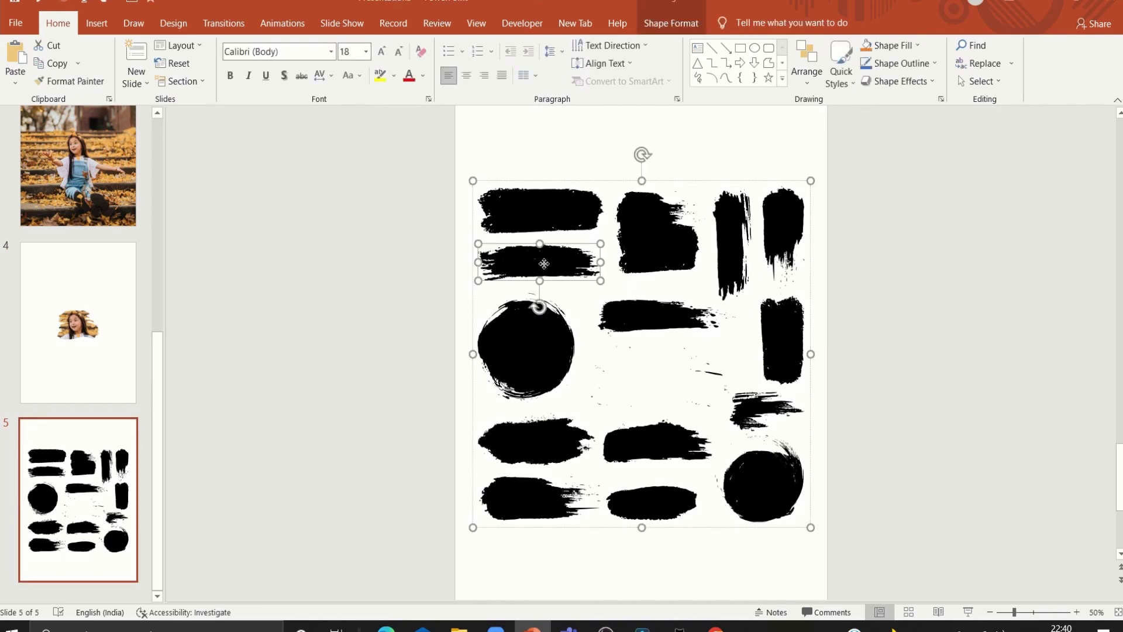
right_click(544, 263)
click(561, 273)
click(89, 195)
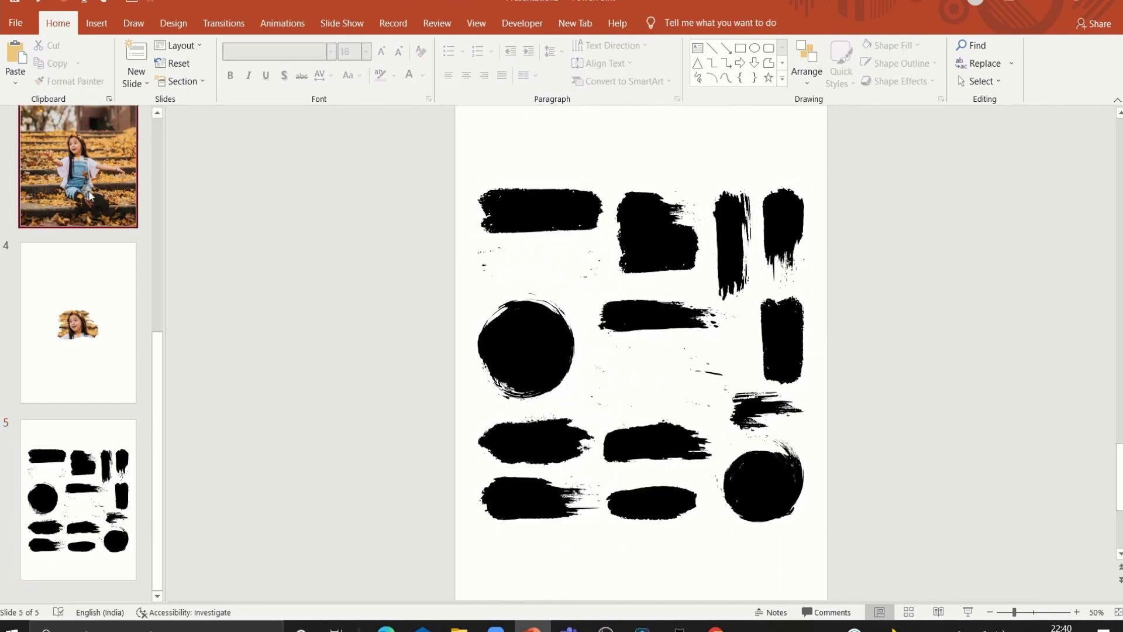
right_click(380, 356)
click(409, 388)
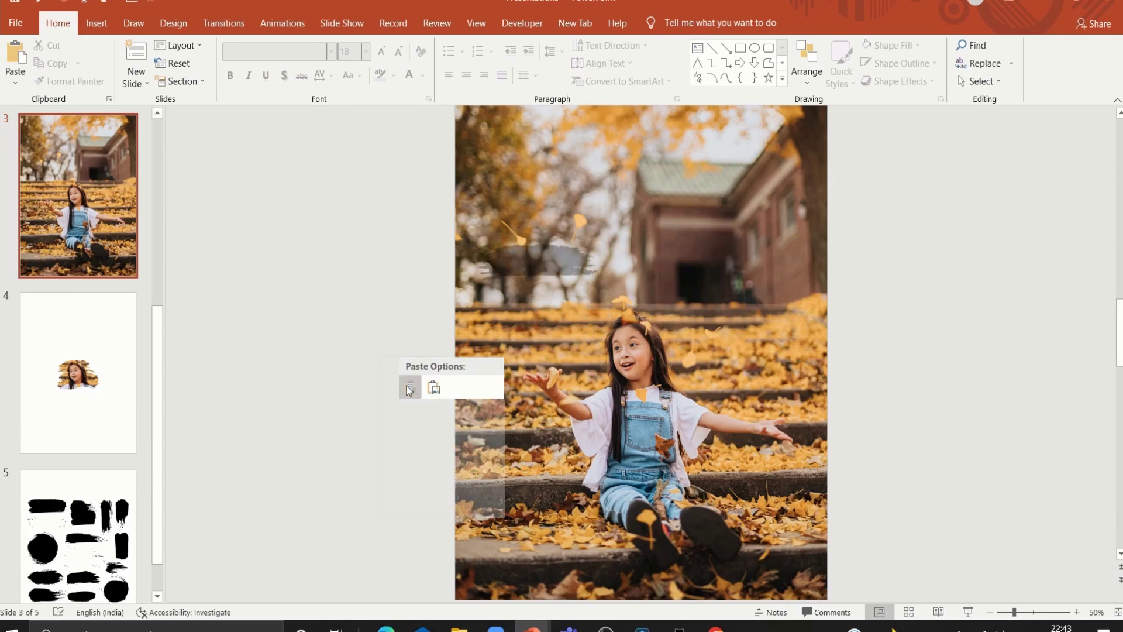
Step: Tilt and enlarge the stroke diagonally across the girl's arms and chest
drag(555, 266, 556, 350)
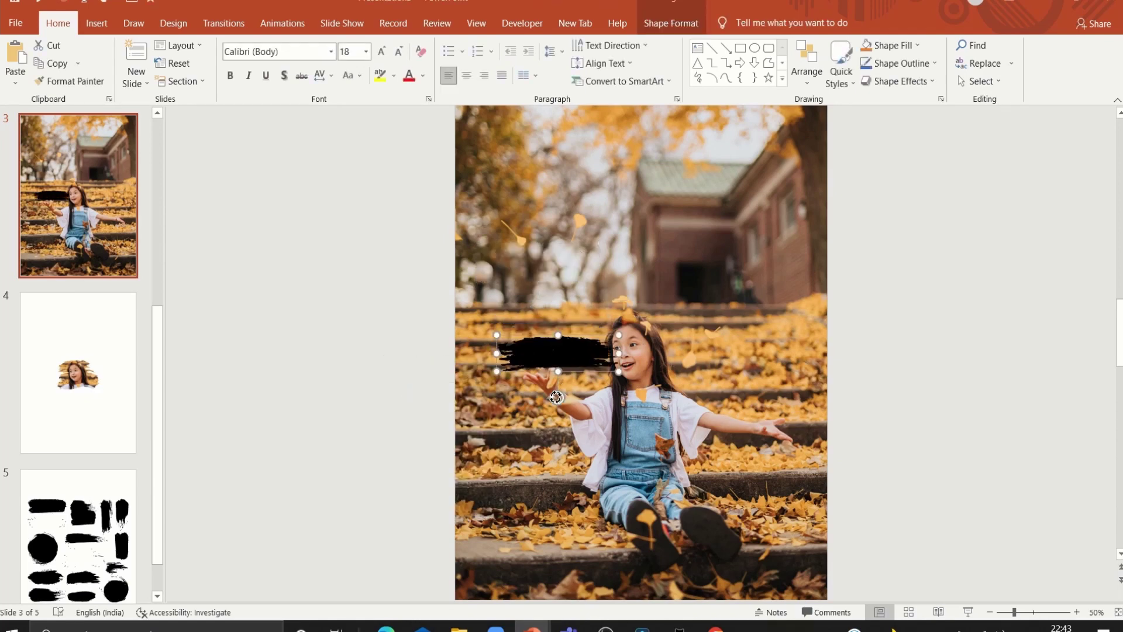
mouse_move(556, 397)
mouse_down()
mouse_move(551, 320)
mouse_move(611, 353)
mouse_up()
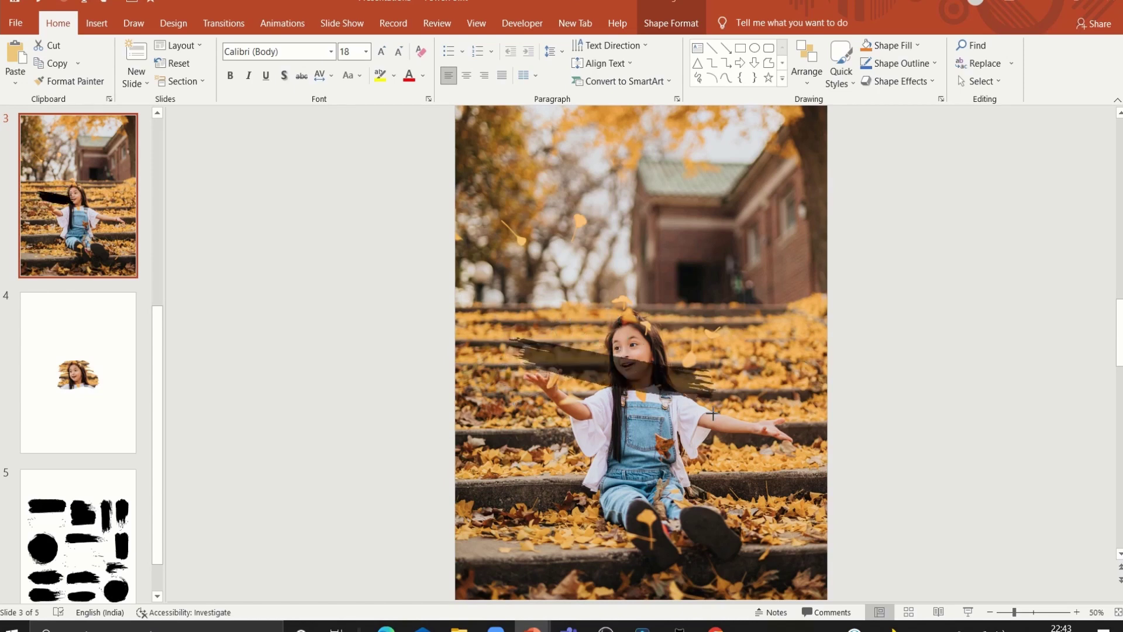
drag(624, 391, 725, 410)
mouse_move(614, 386)
mouse_down()
mouse_move(626, 408)
mouse_move(611, 406)
mouse_up()
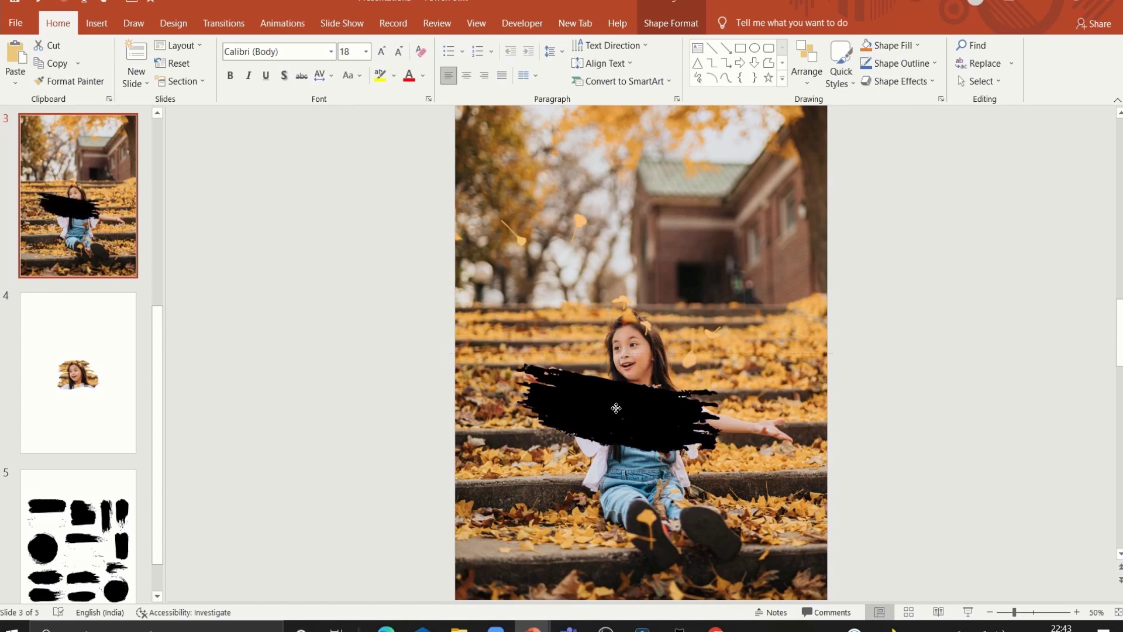
mouse_move(633, 347)
mouse_down()
mouse_move(653, 361)
mouse_move(642, 346)
mouse_up()
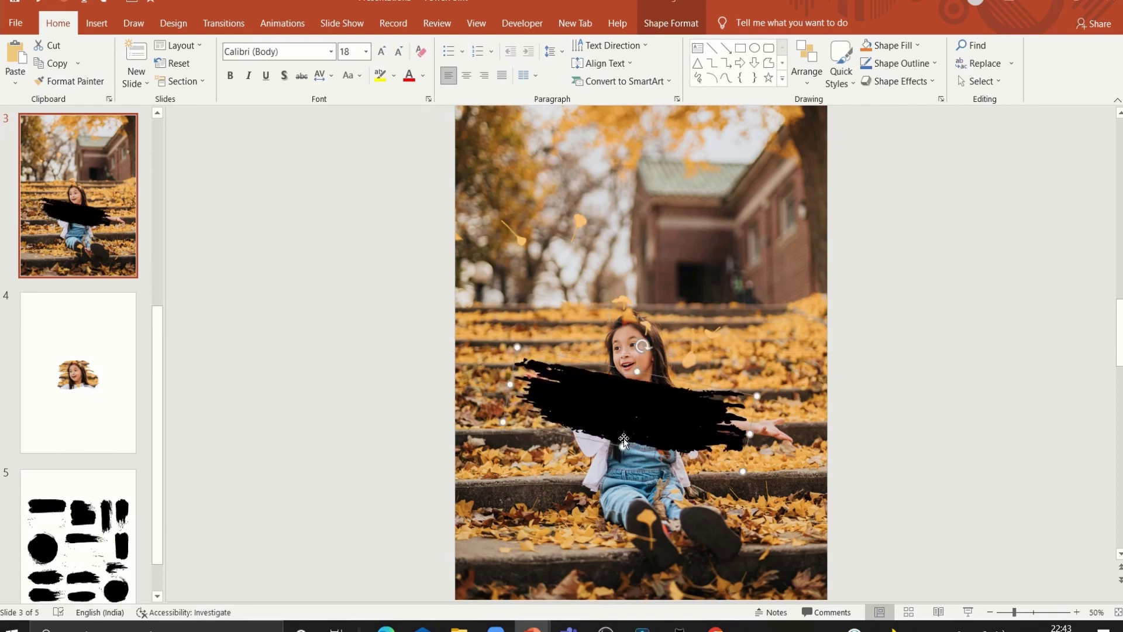
drag(624, 440, 623, 436)
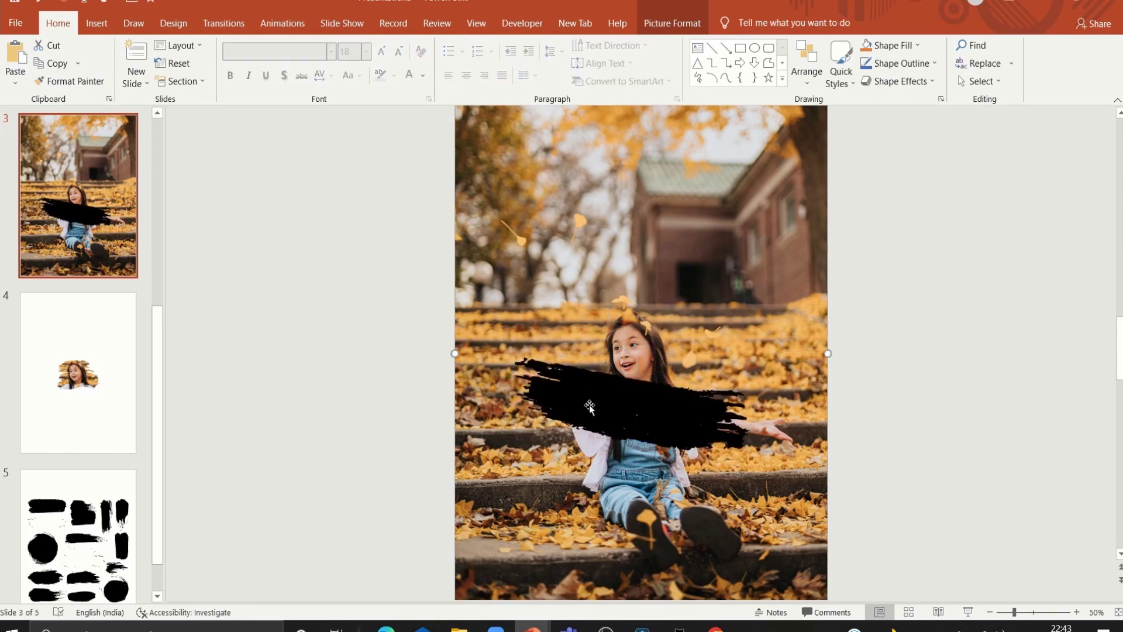
Step: Intersect the stroke with the slide 3 photo to clip her torso into the stroke
shift+click(689, 148)
click(669, 30)
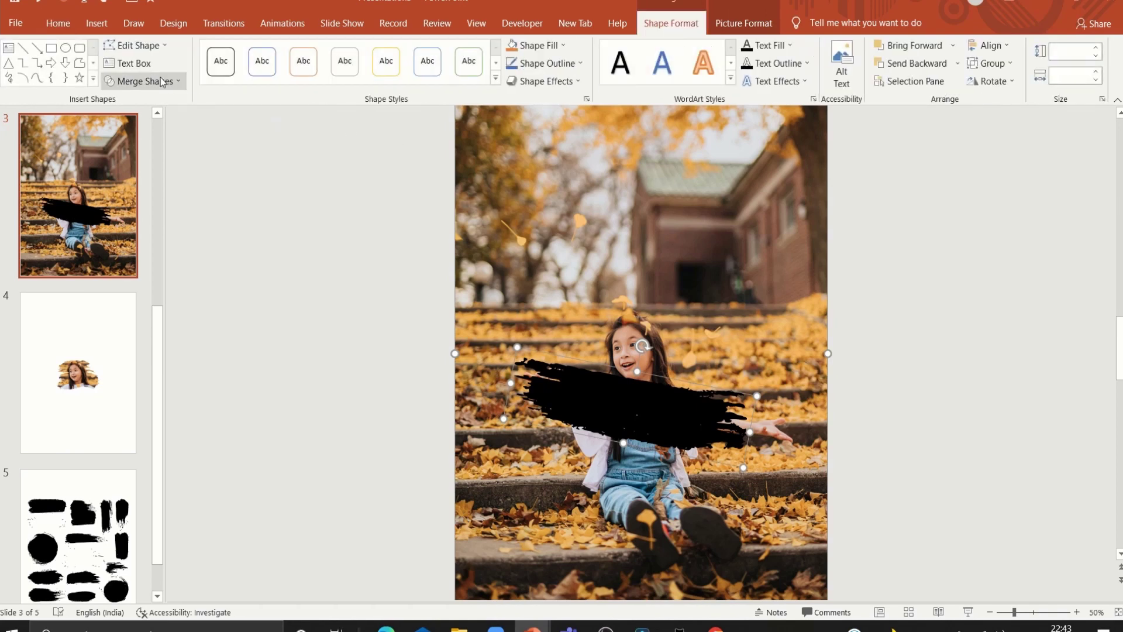
click(141, 81)
click(140, 152)
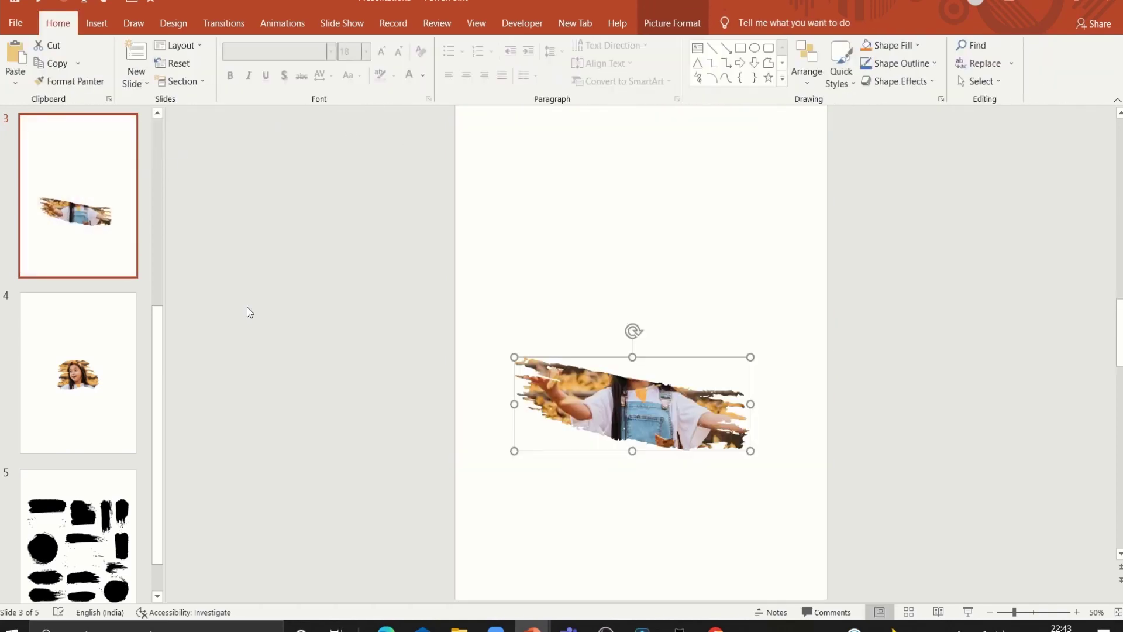
click(113, 526)
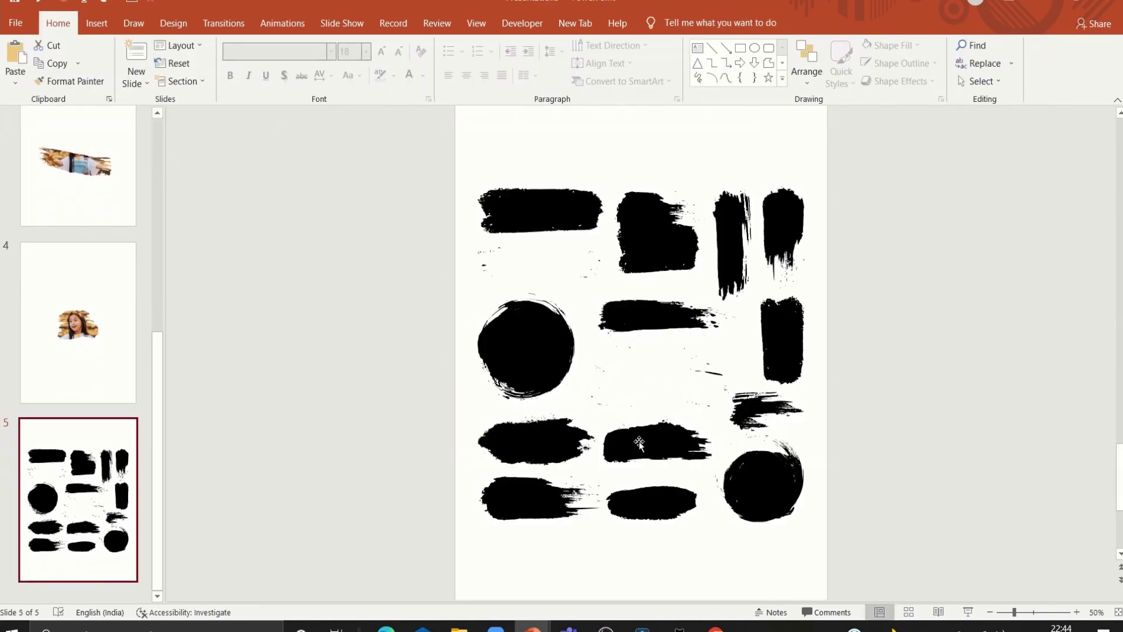
Step: Cut another brush stroke from slide 5 and paste it onto slide 2
click(639, 317)
click(639, 316)
right_click(639, 318)
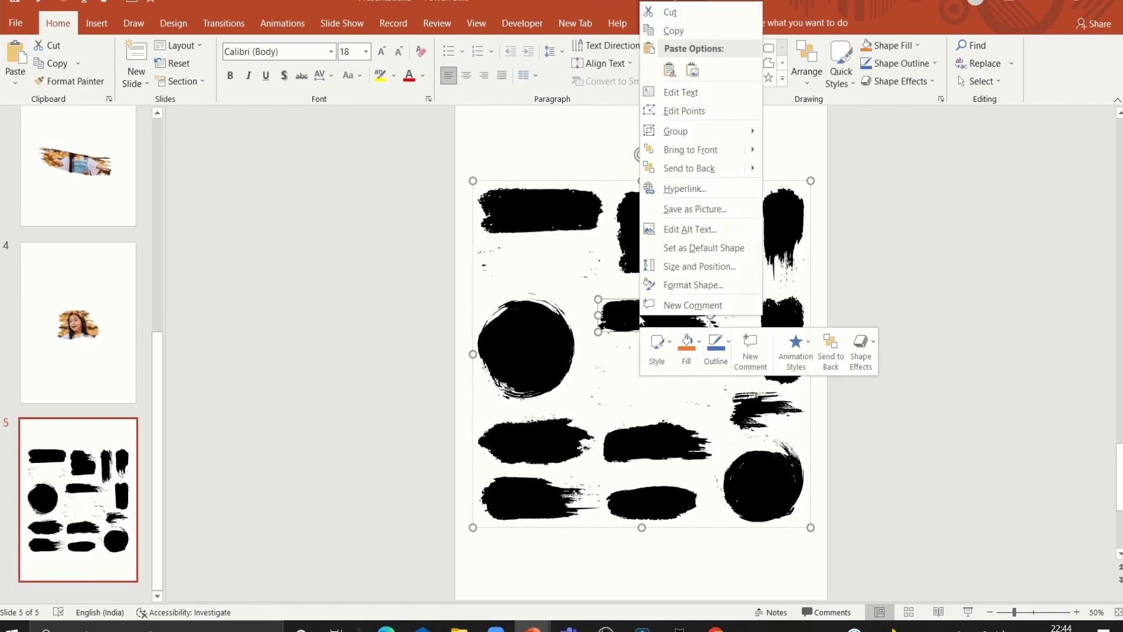
click(669, 12)
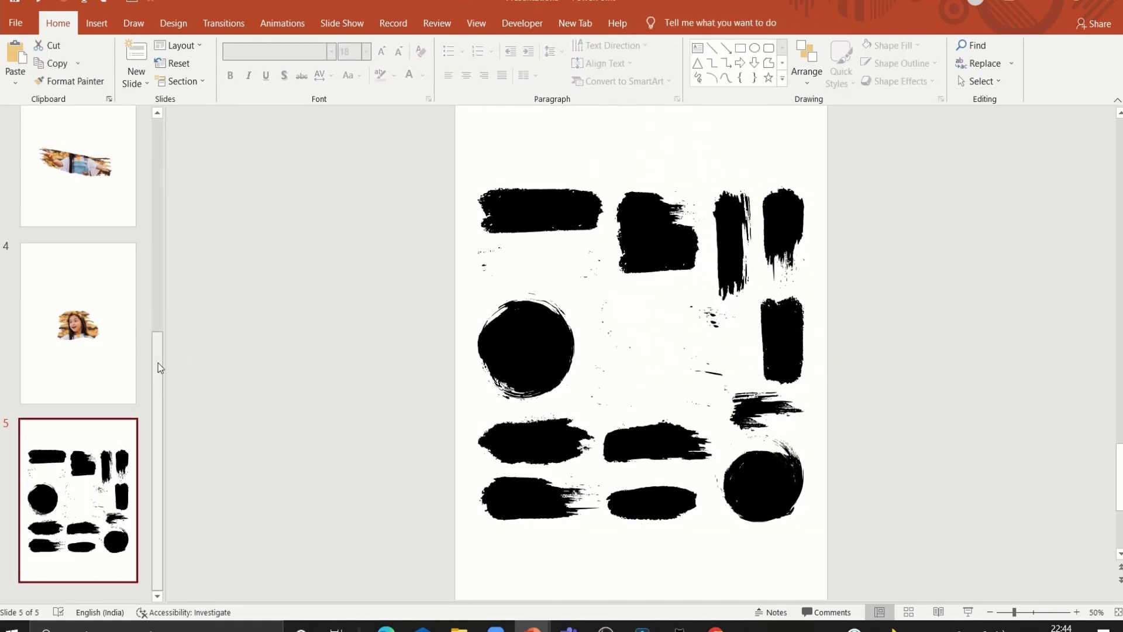
drag(158, 362, 157, 251)
click(78, 187)
right_click(407, 300)
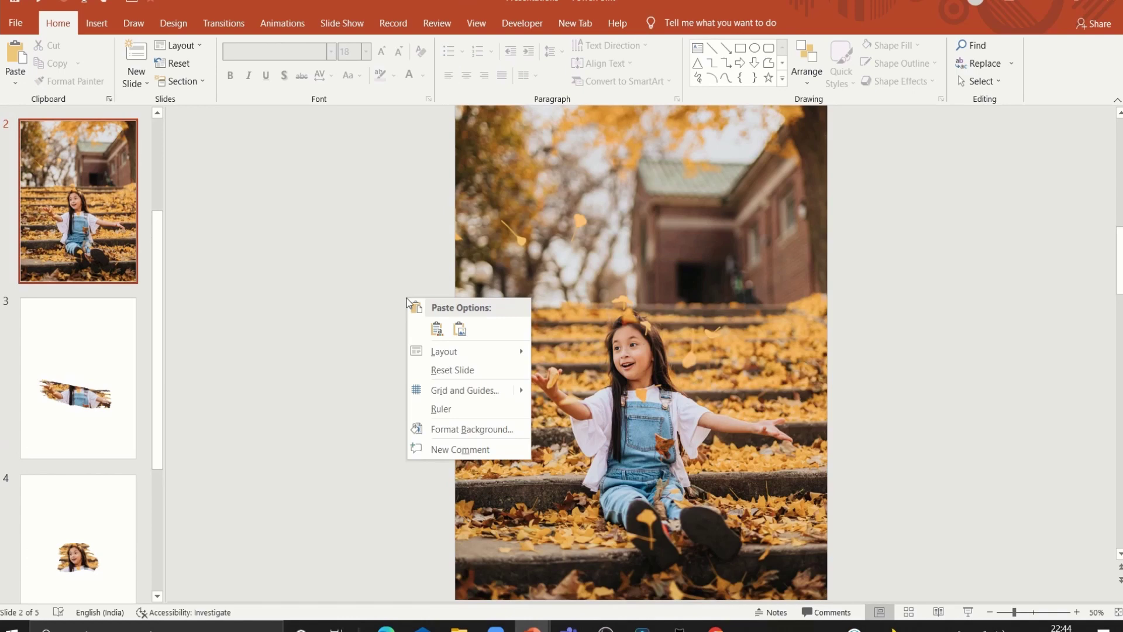
click(437, 329)
Step: Tilt the stroke over her lap and legs and intersect it with the slide 2 photo
mouse_move(645, 316)
mouse_down()
mouse_move(622, 449)
mouse_move(643, 484)
mouse_move(724, 459)
mouse_up()
drag(643, 502, 632, 403)
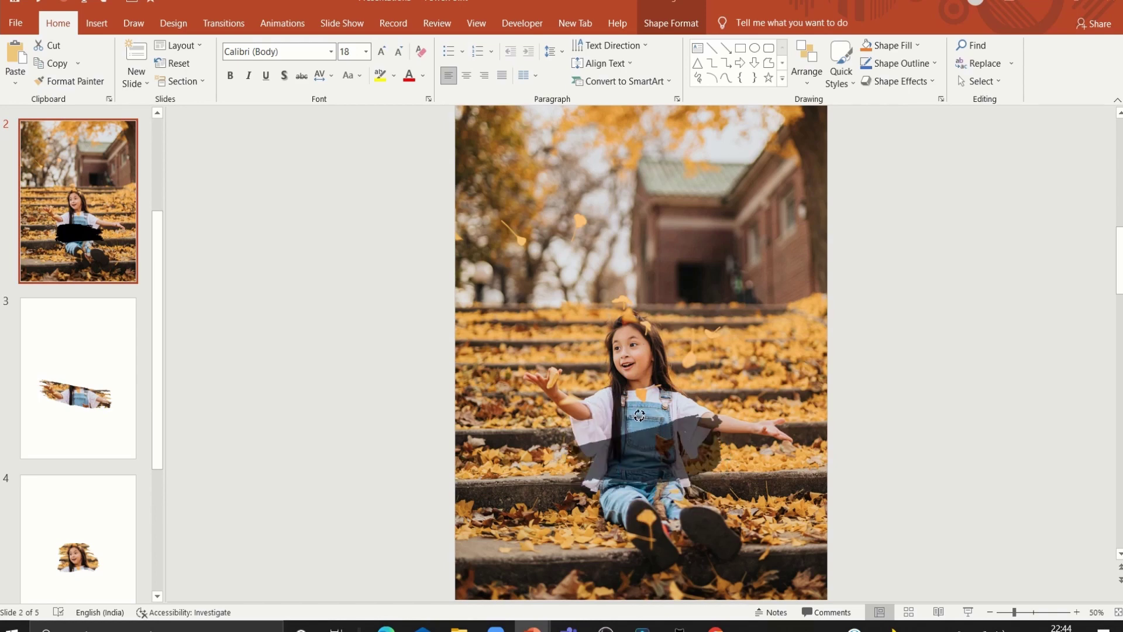
drag(642, 460, 642, 472)
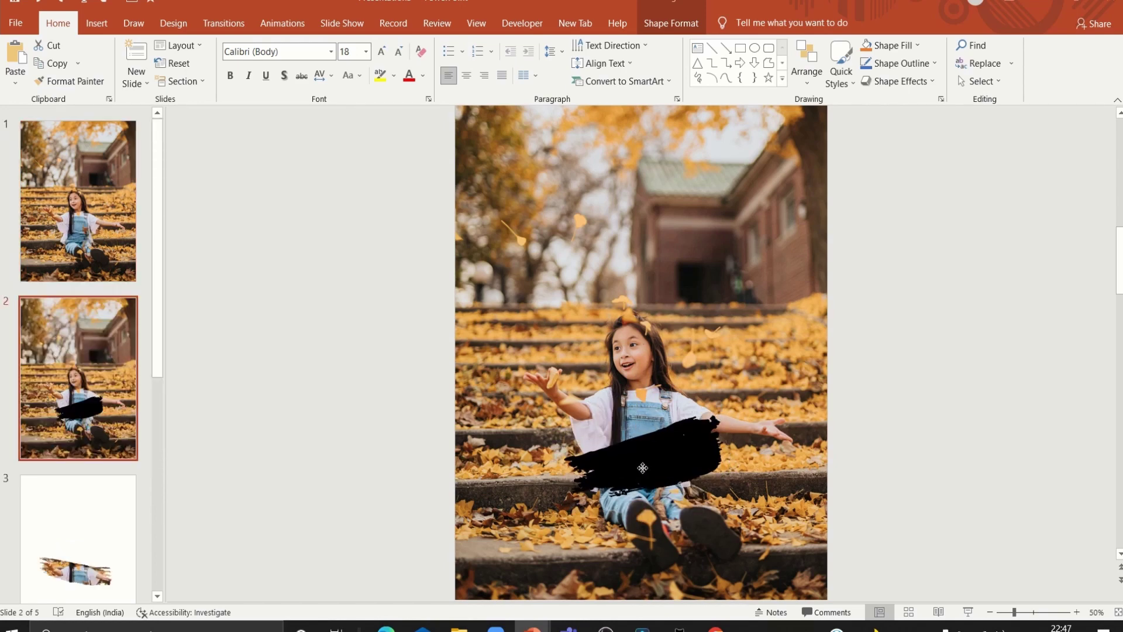
click(548, 381)
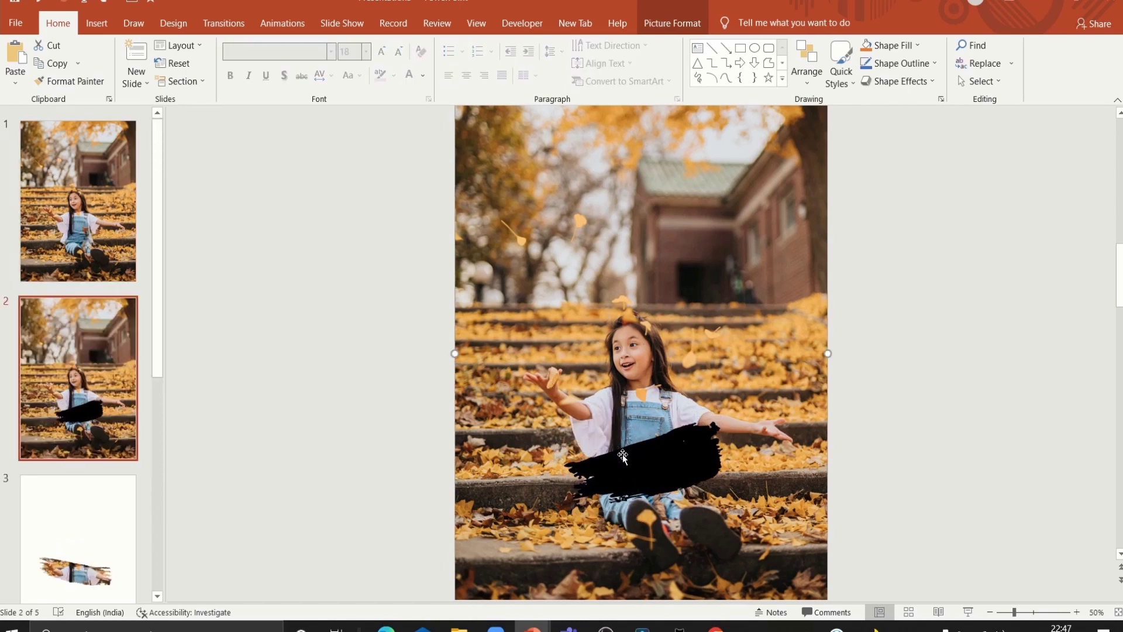
shift+click(630, 461)
click(666, 26)
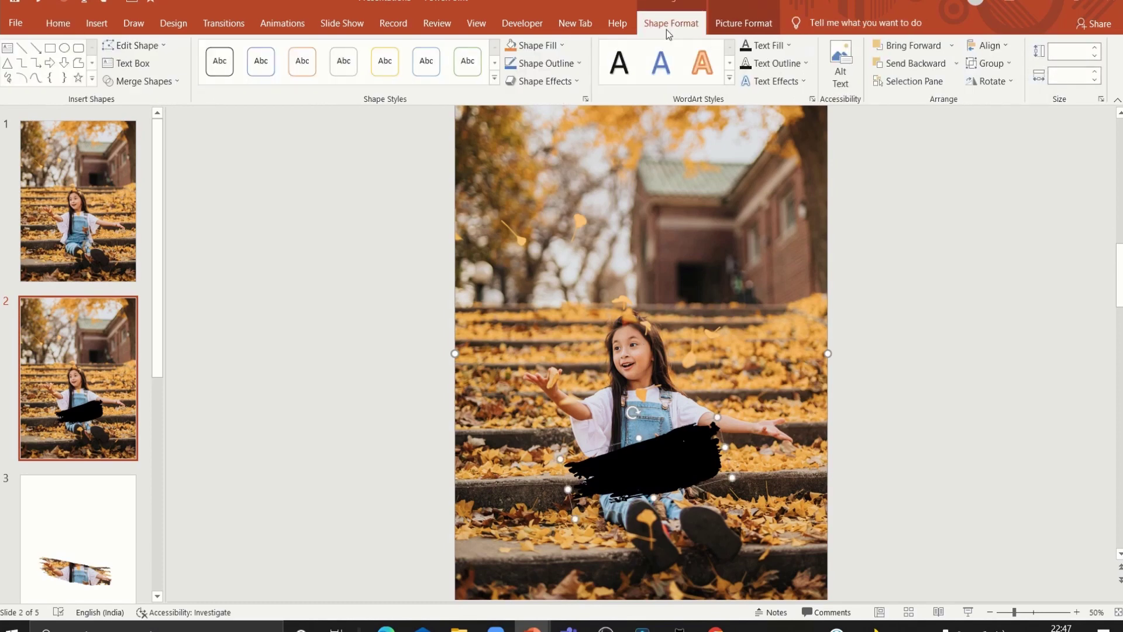
click(174, 79)
click(159, 148)
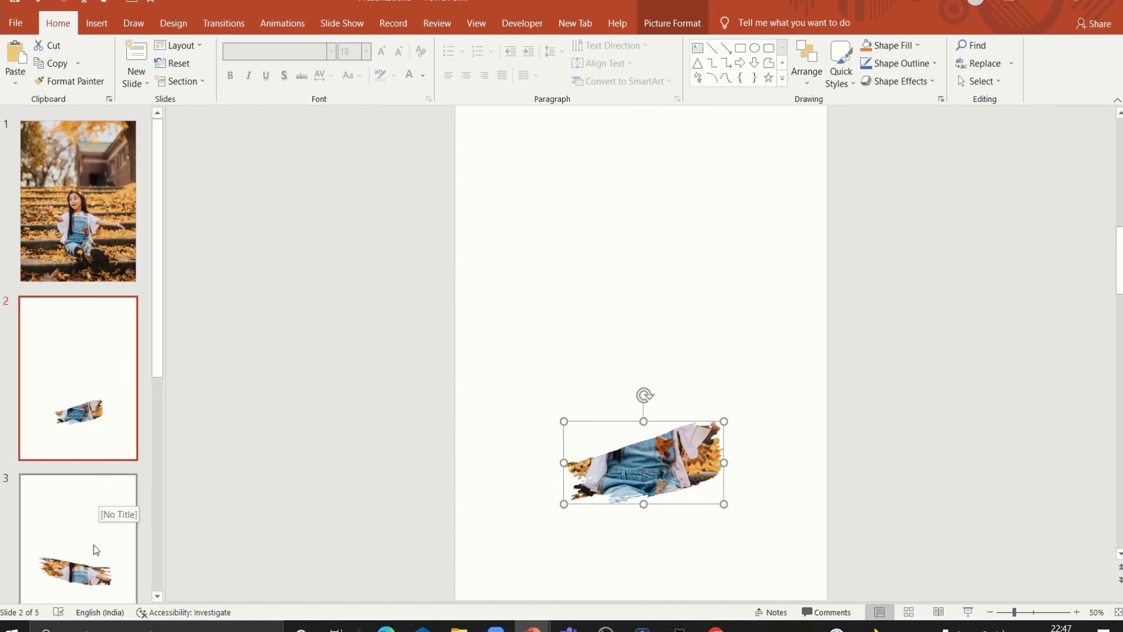
Step: Select the brush-shaped photo cutout on slide 3 and bring up its actions
click(94, 546)
click(611, 425)
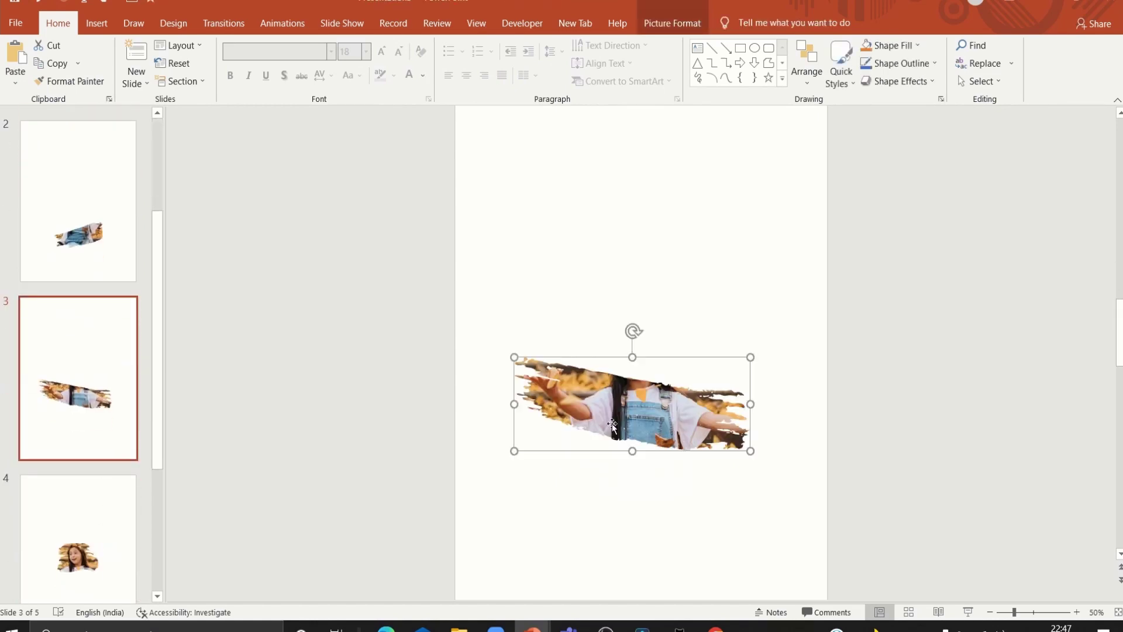
right_click(611, 425)
Step: Move the torso cutout from slide 3 onto slide 2
click(627, 163)
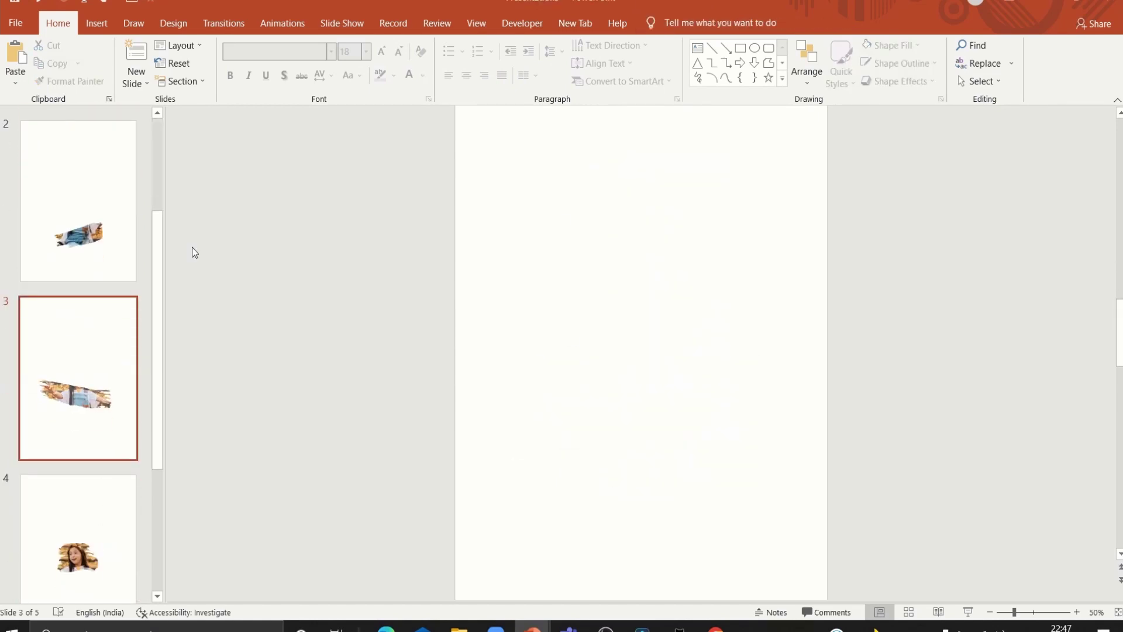
drag(159, 257, 158, 191)
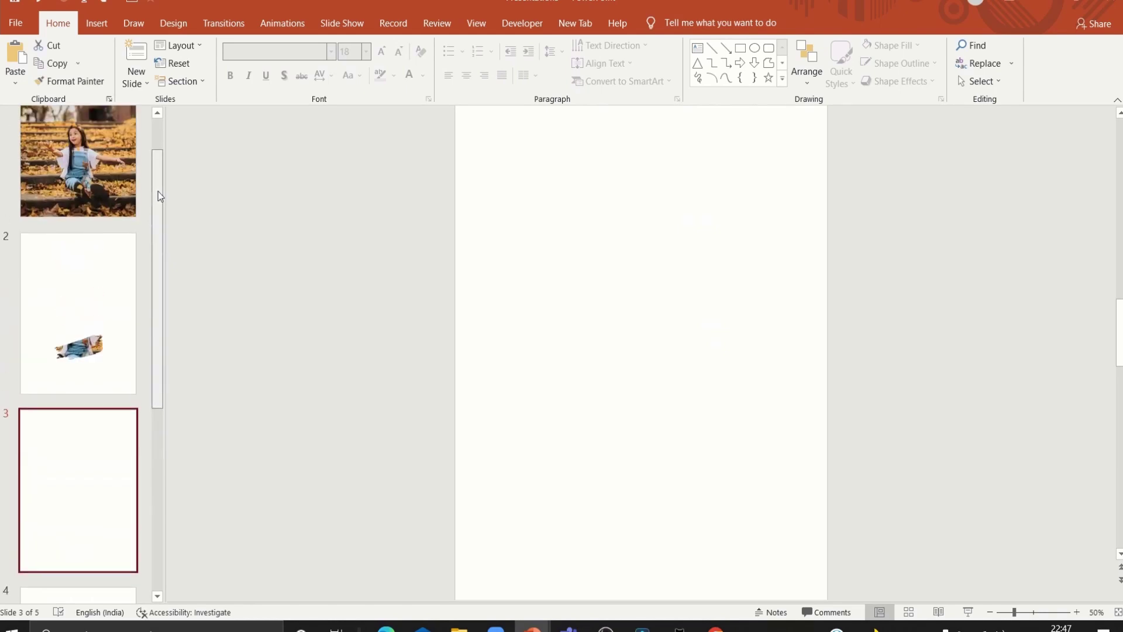
click(87, 316)
right_click(308, 285)
click(337, 312)
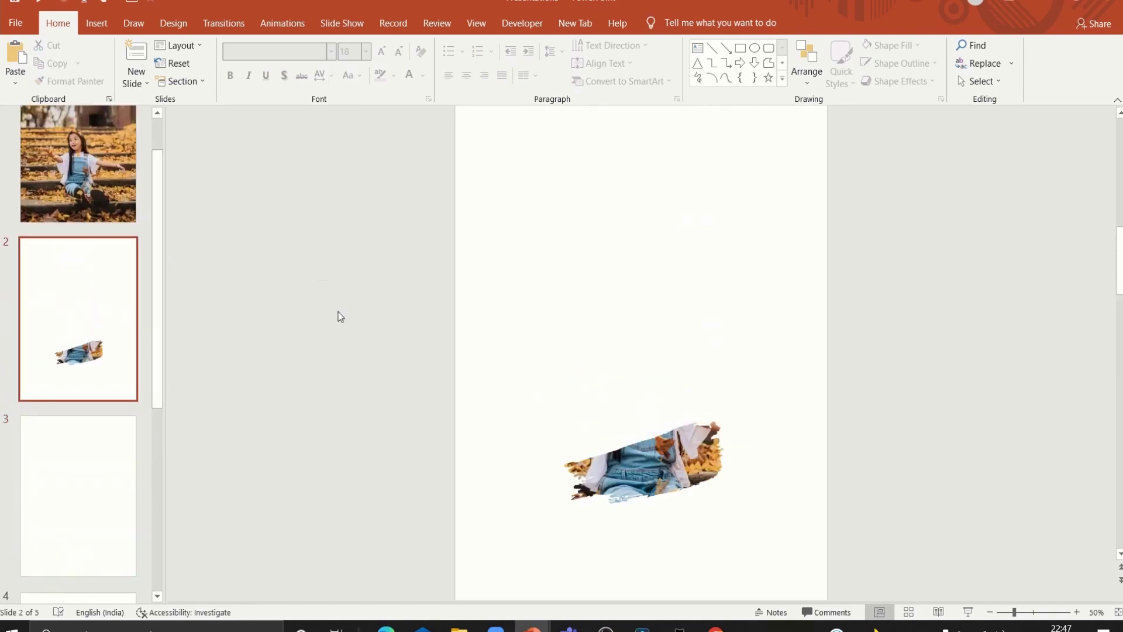
Step: Move the face cutout from slide 4 onto slide 2 to complete the stacked figure
drag(155, 334, 155, 439)
click(103, 441)
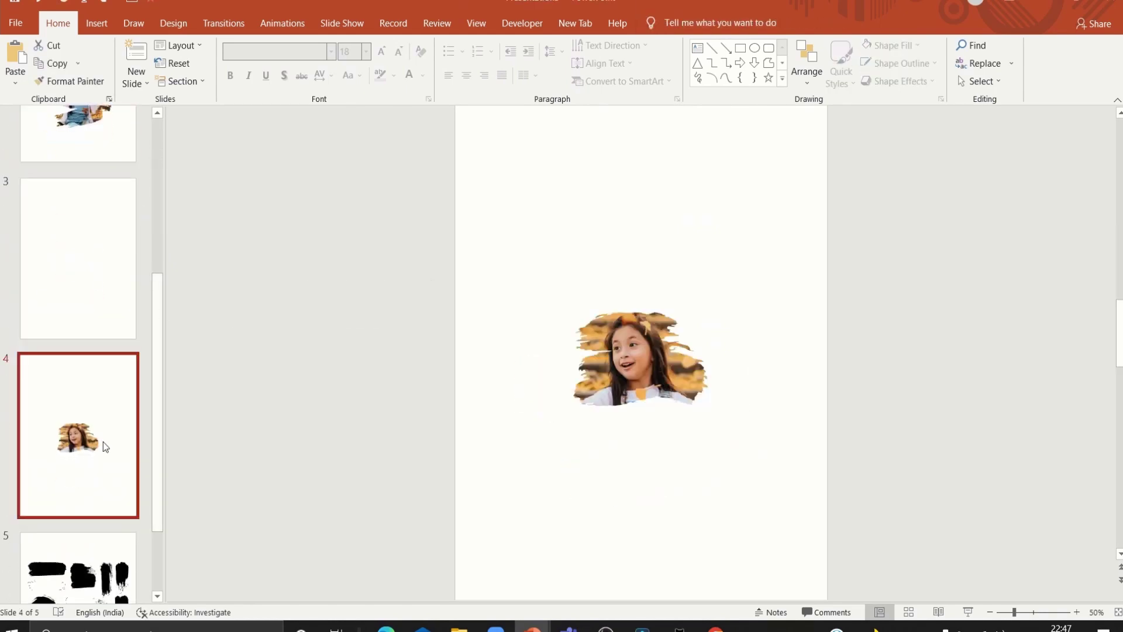
click(684, 351)
right_click(690, 349)
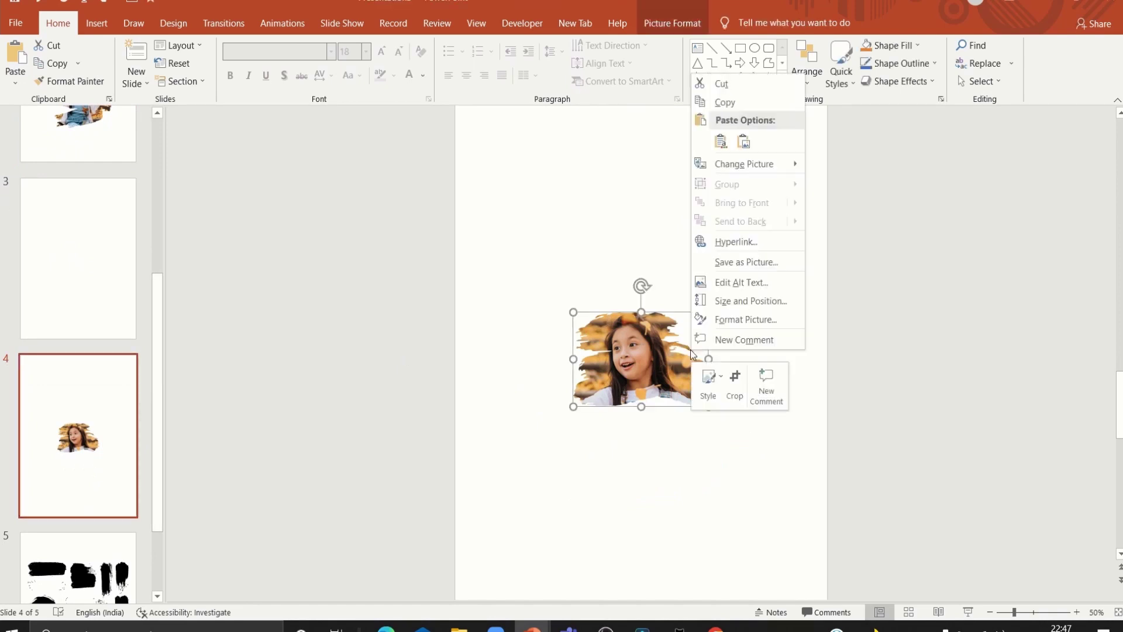
click(721, 84)
drag(154, 311, 147, 229)
click(90, 244)
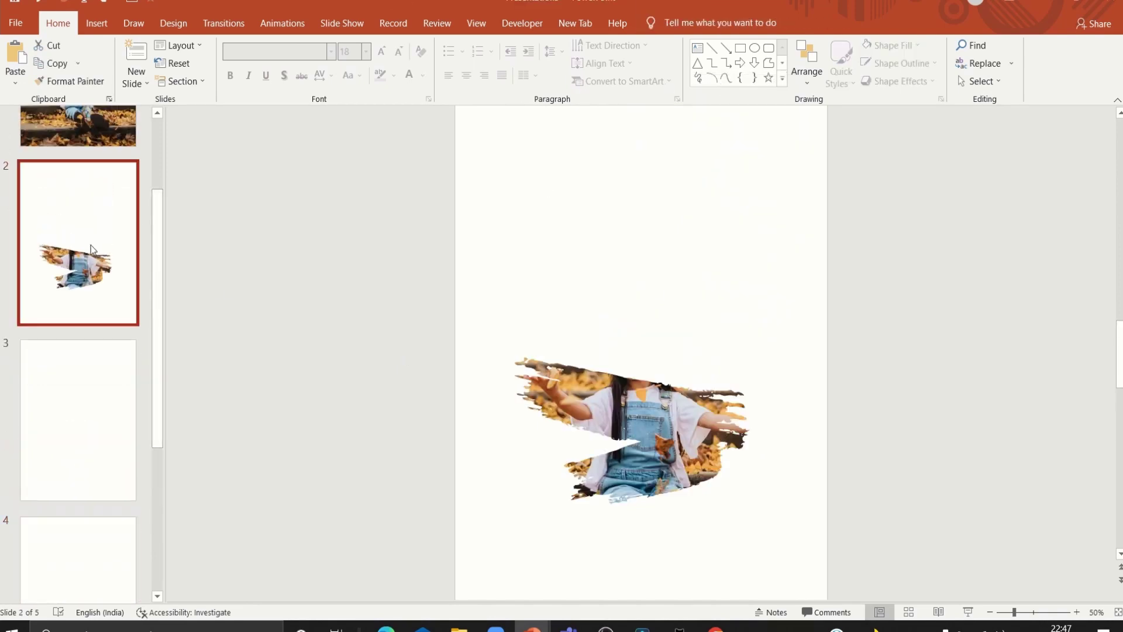
key(ctrl+v)
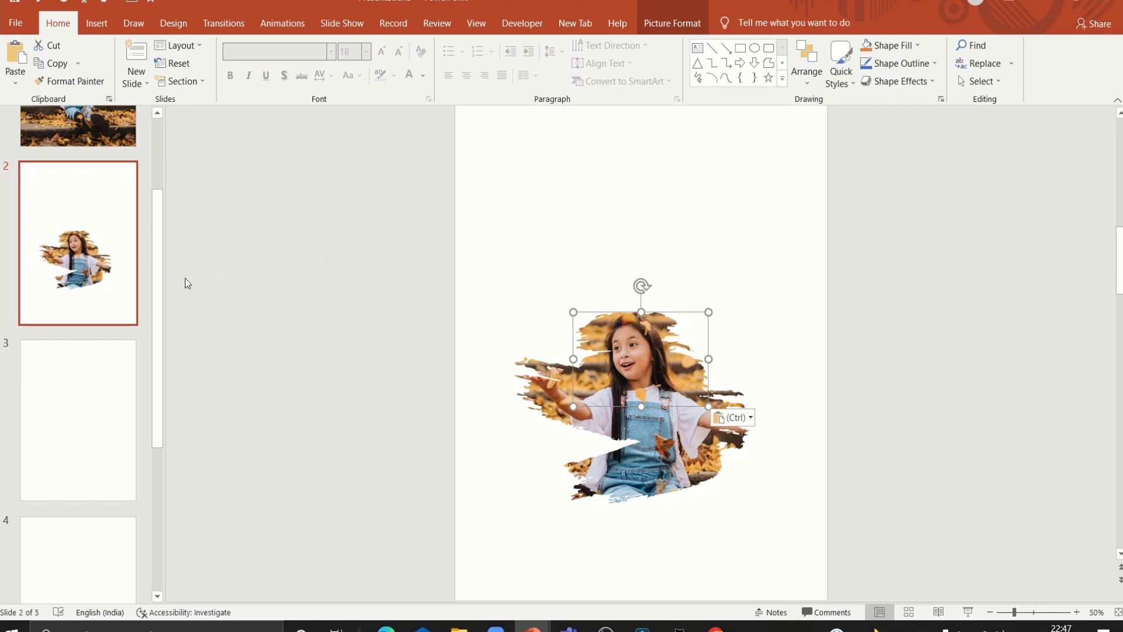
drag(157, 267, 103, 187)
Step: Make the slide 1 photo grayscale with 0% saturation and a darker corrections preset
click(103, 187)
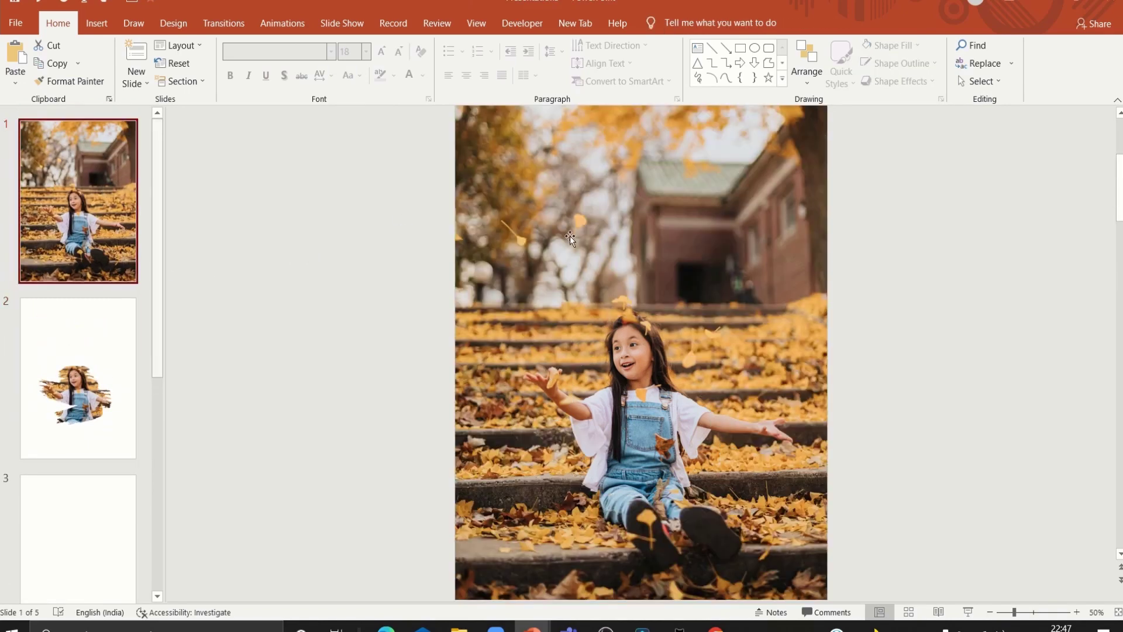
click(570, 236)
click(667, 26)
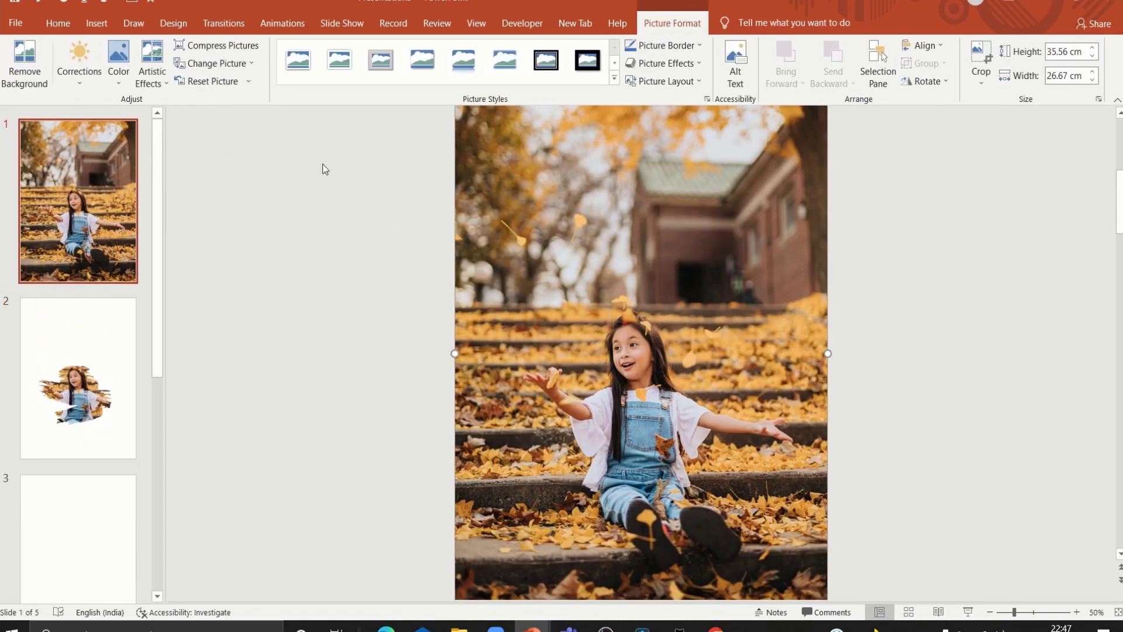
click(80, 69)
click(117, 64)
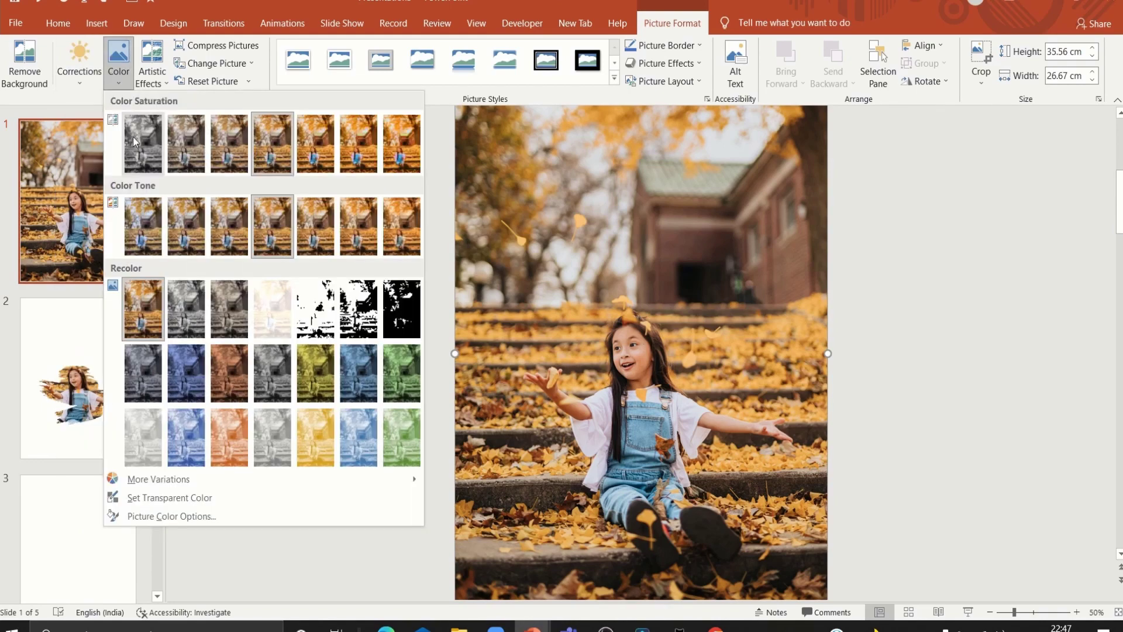
click(141, 158)
click(78, 78)
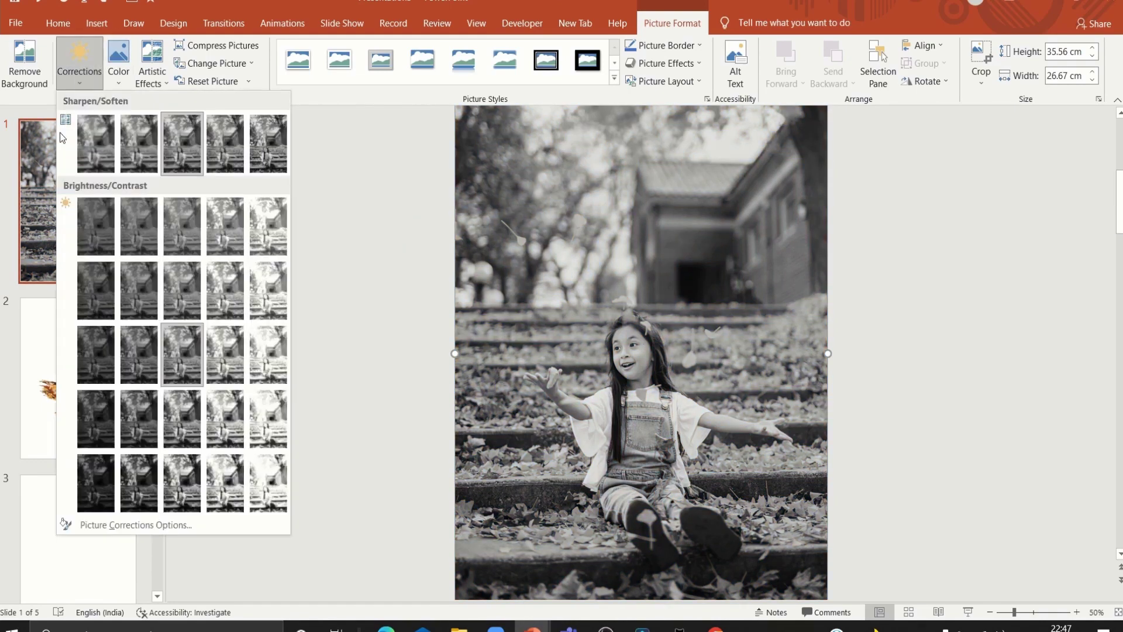
click(93, 426)
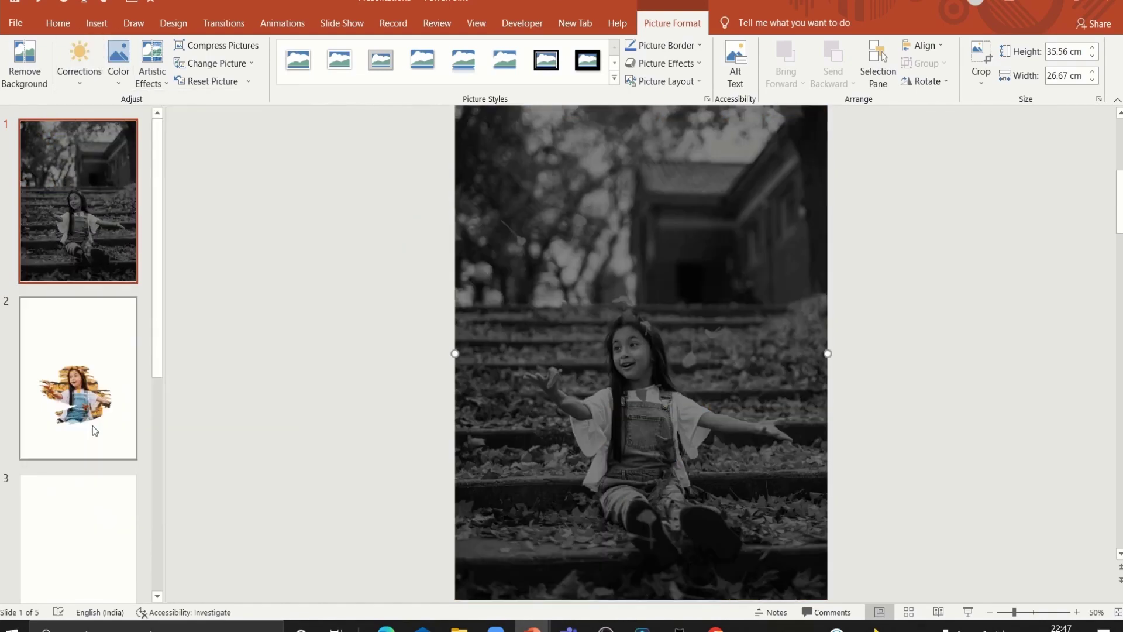
Step: Move the three stacked colour cutouts from slide 2 onto slide 1's photo and select the head cutout
click(114, 388)
drag(409, 245, 904, 552)
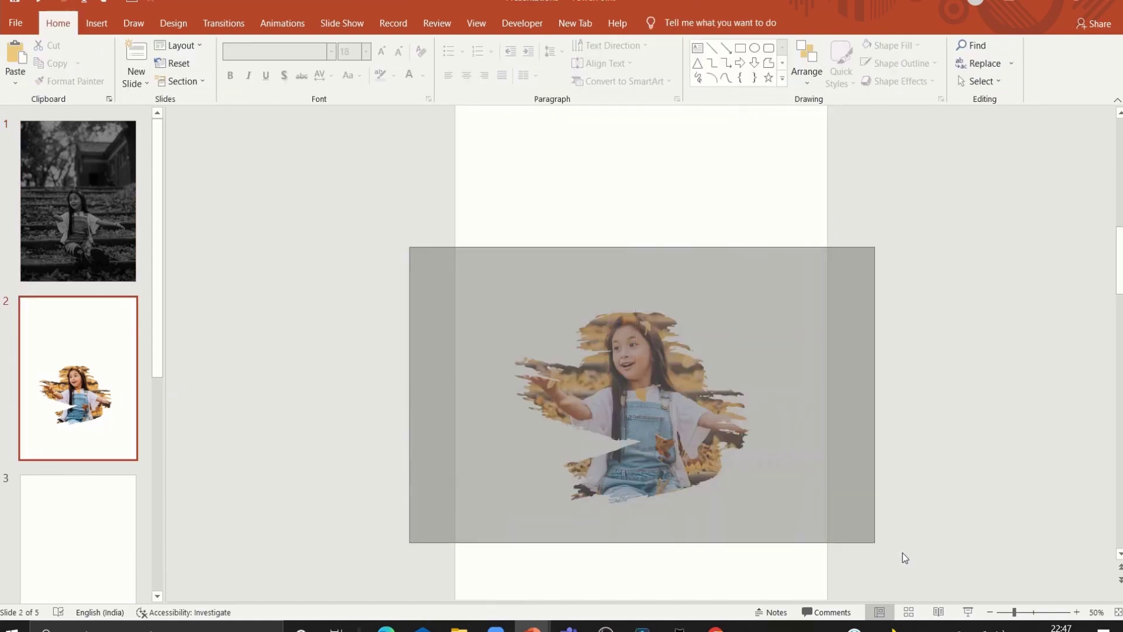
right_click(677, 419)
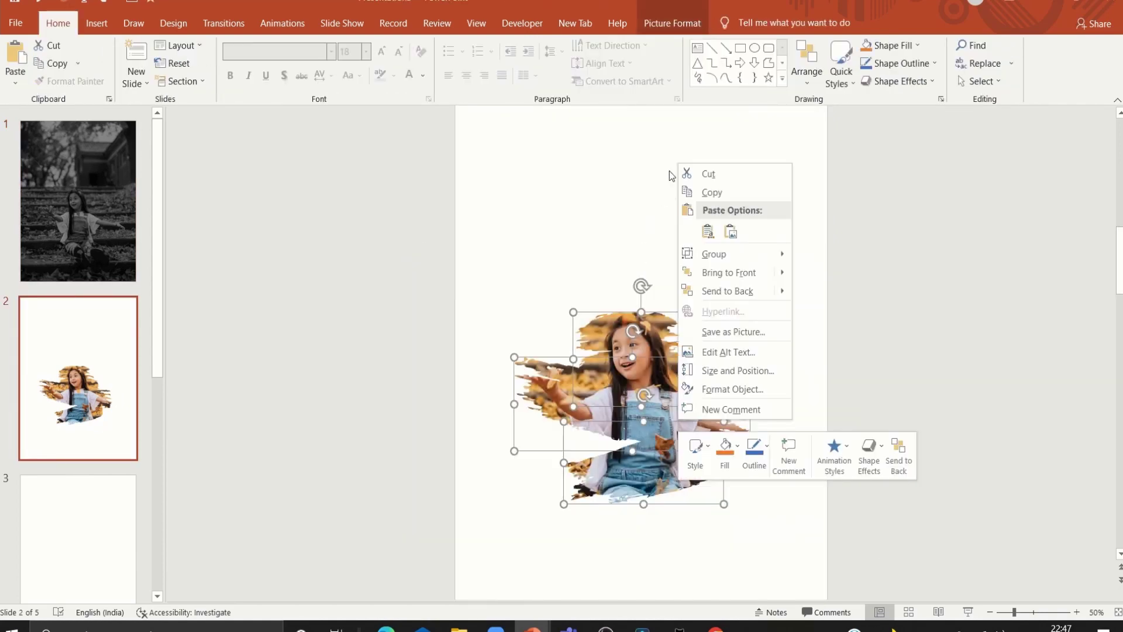
click(703, 174)
click(127, 192)
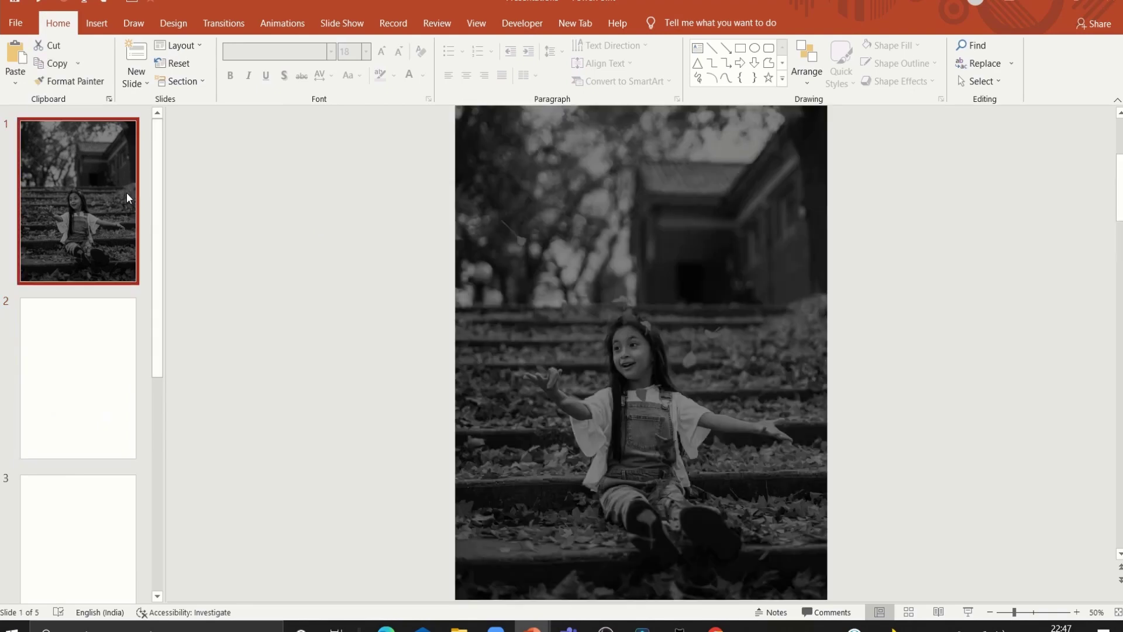
key(ctrl+v)
click(356, 224)
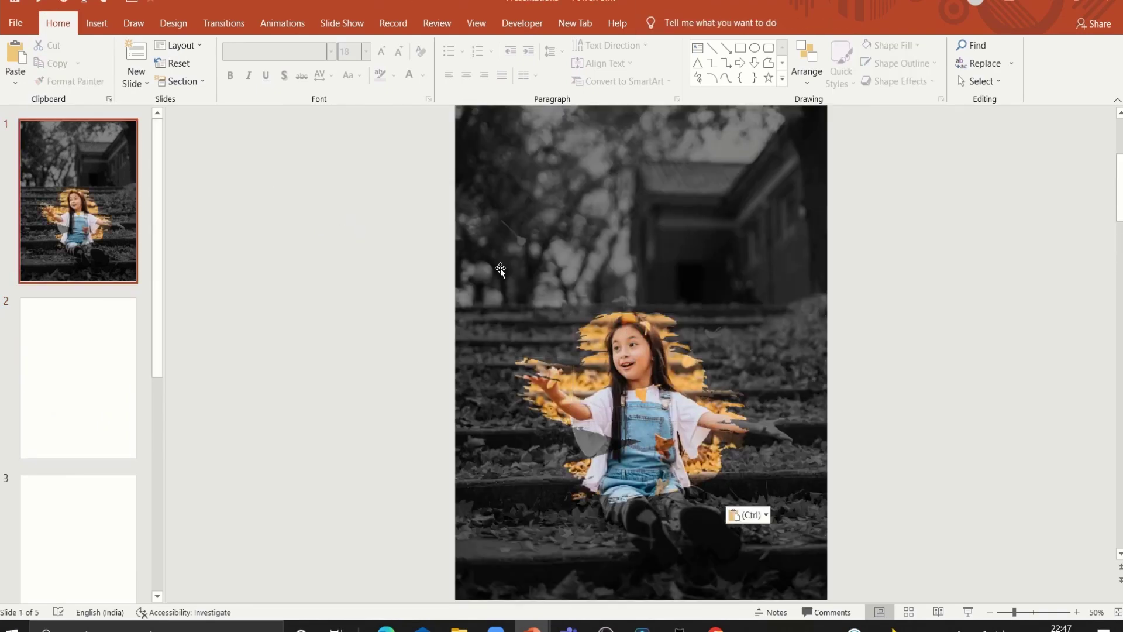
click(287, 21)
click(616, 366)
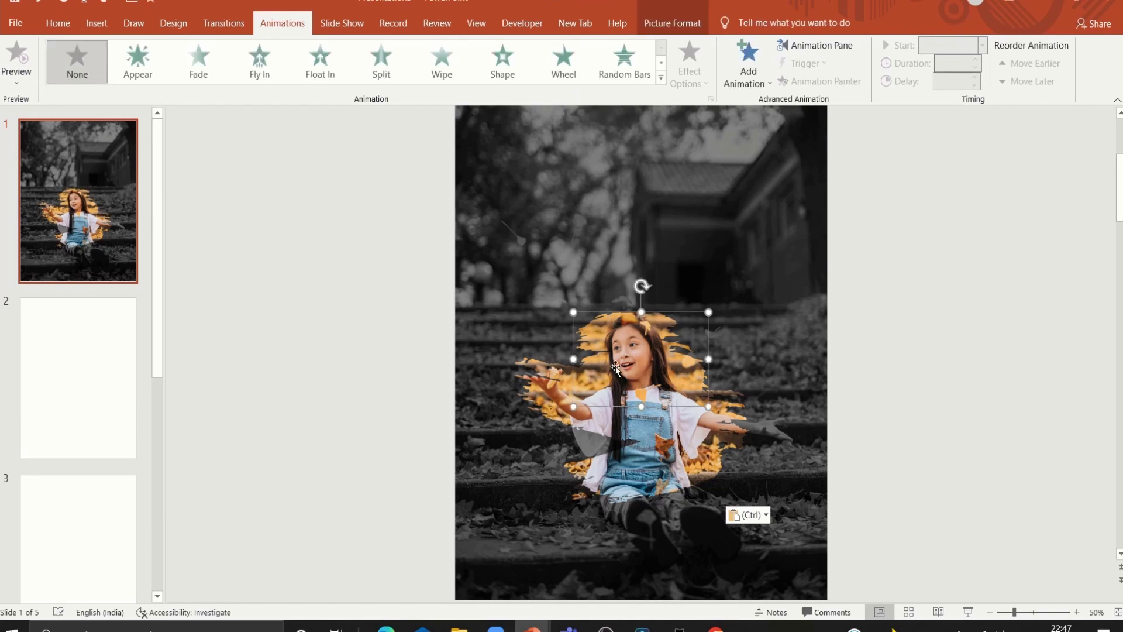
Step: Give the head cutout a Wipe entrance from the right and preview it
click(821, 46)
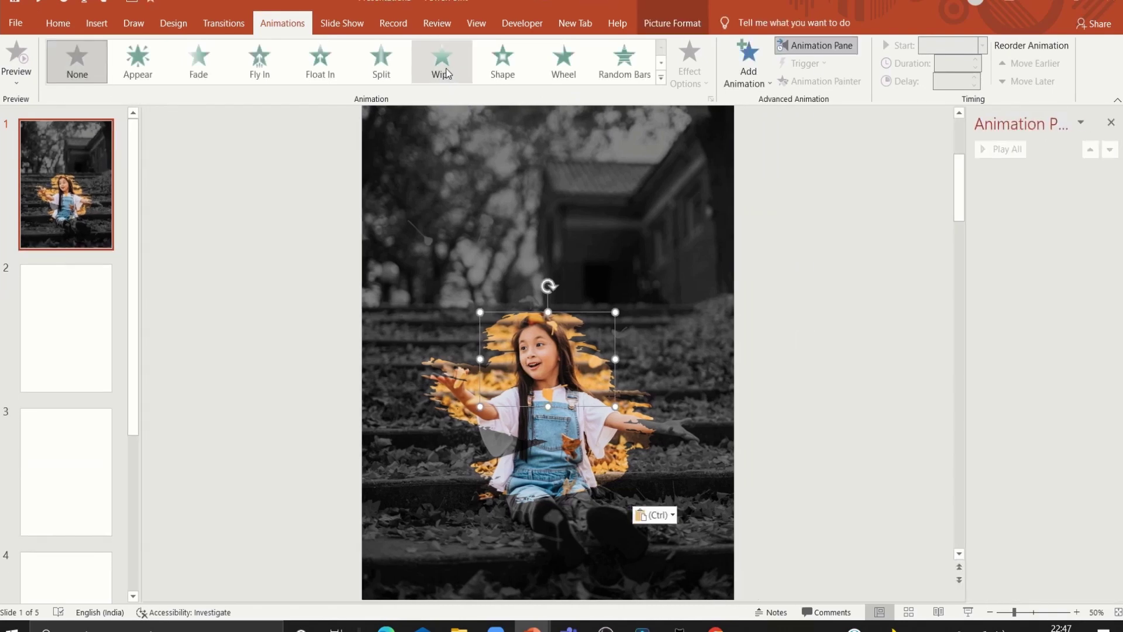
click(446, 70)
click(687, 76)
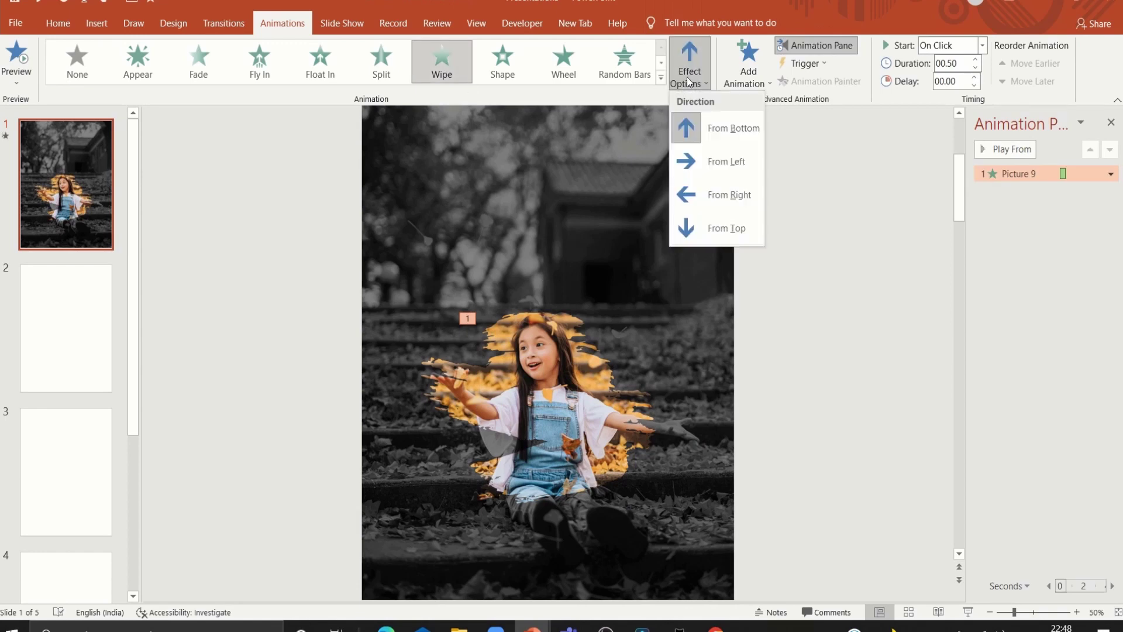
click(723, 190)
click(996, 147)
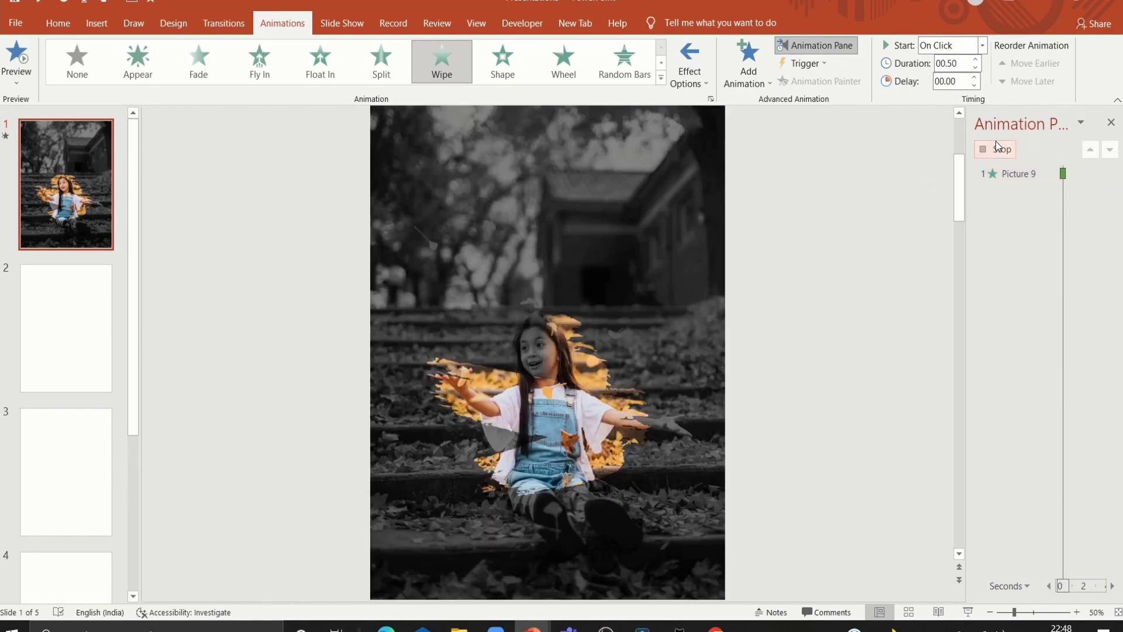
Step: Give the arms cutout a Wipe entrance from the left
click(455, 391)
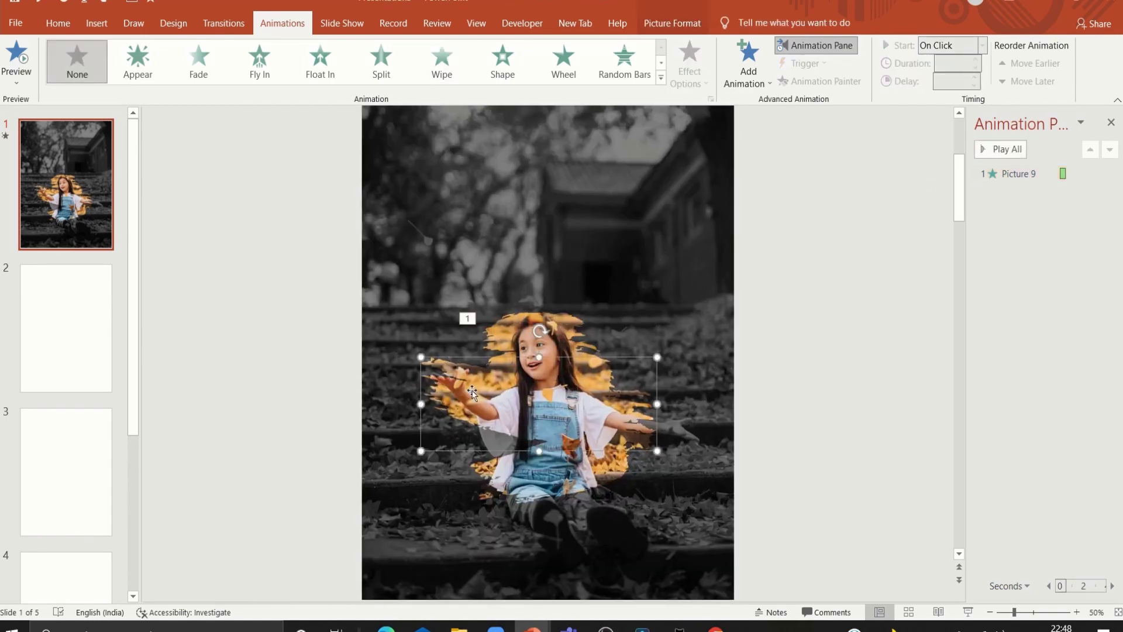
click(450, 81)
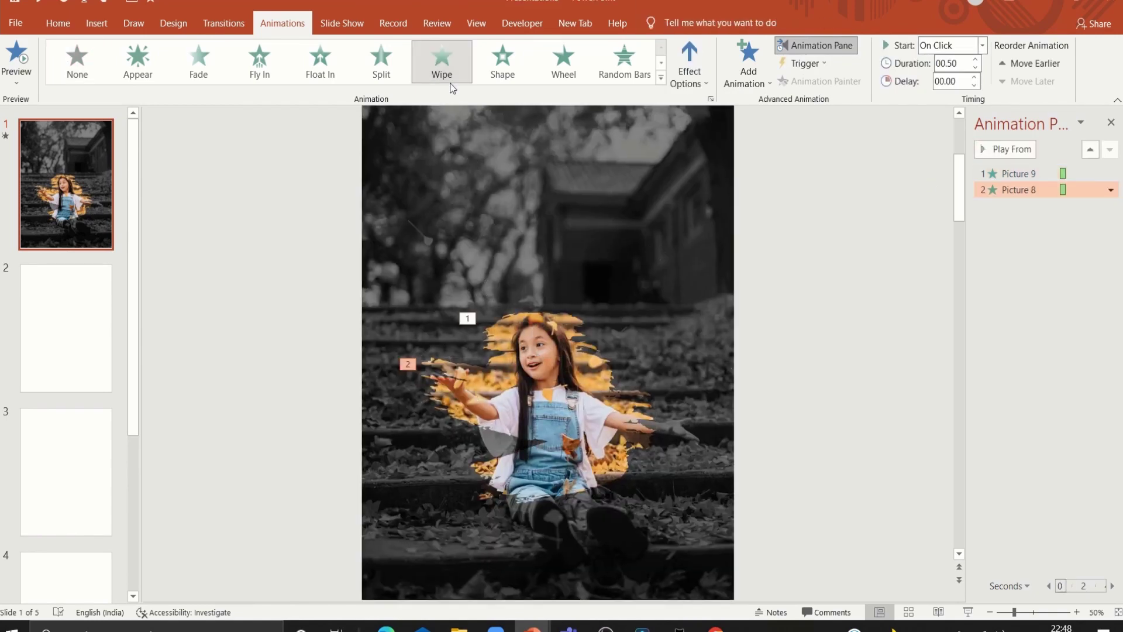
click(691, 82)
click(689, 162)
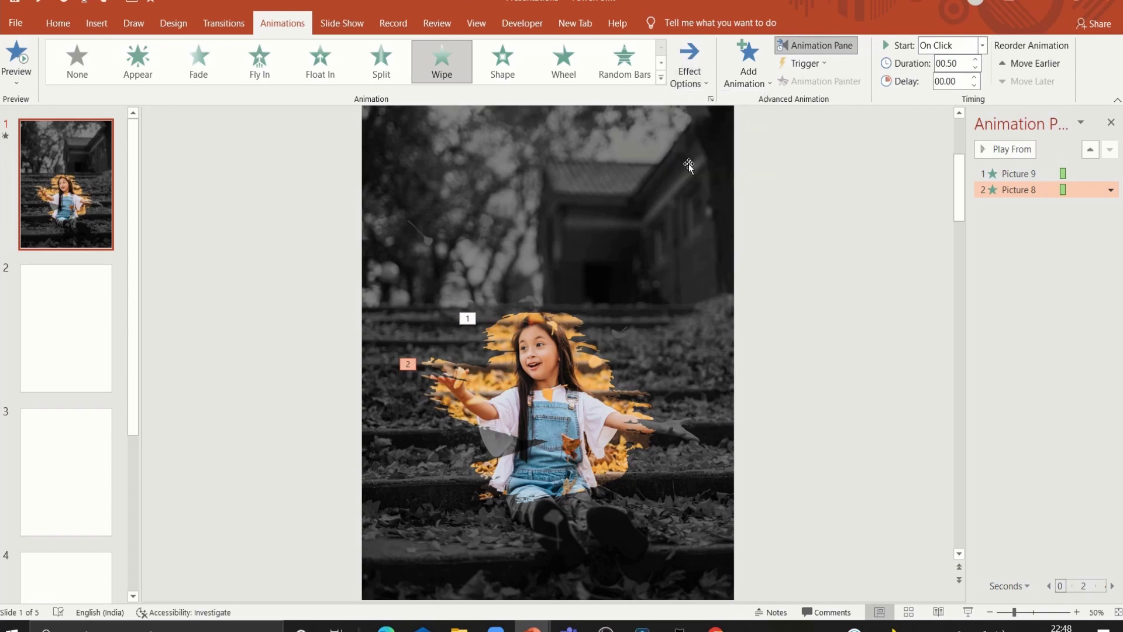
Step: Give the torso cutout a Wipe entrance from the right
click(523, 473)
click(442, 72)
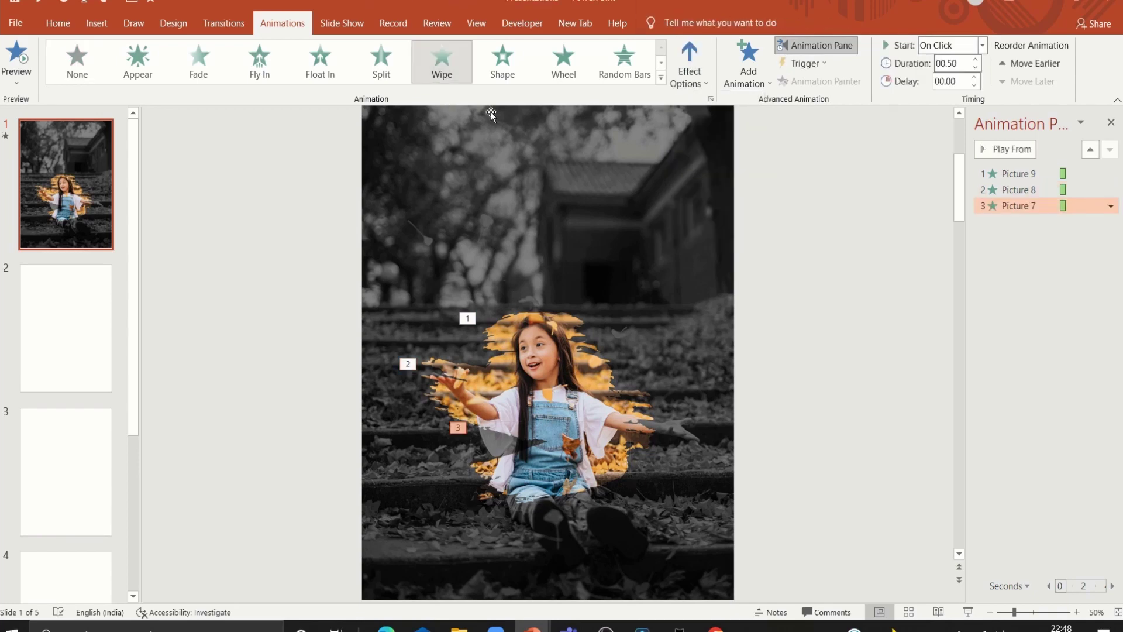
click(690, 65)
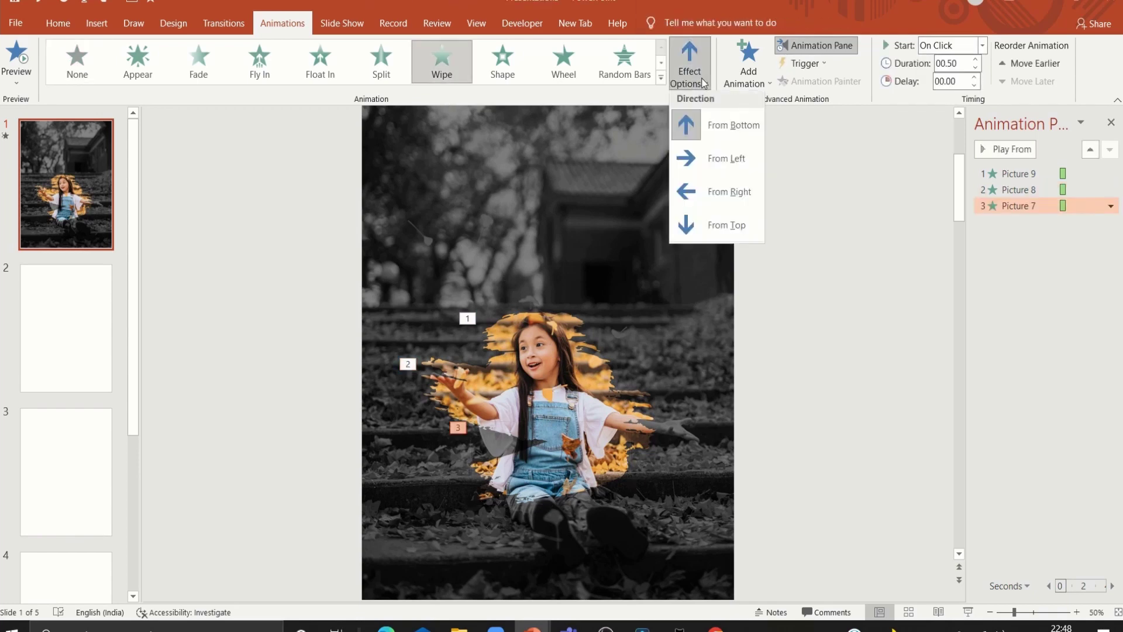
click(704, 193)
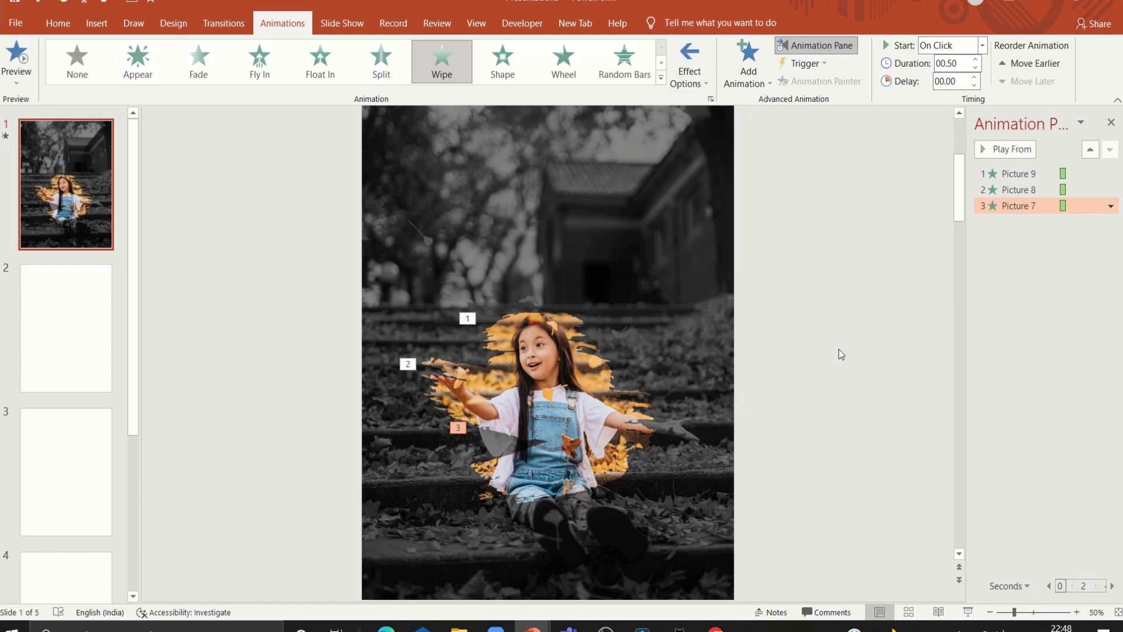
Step: Start the slide show from slide 1 with F5 to watch the colour cutouts wipe in
key(F5)
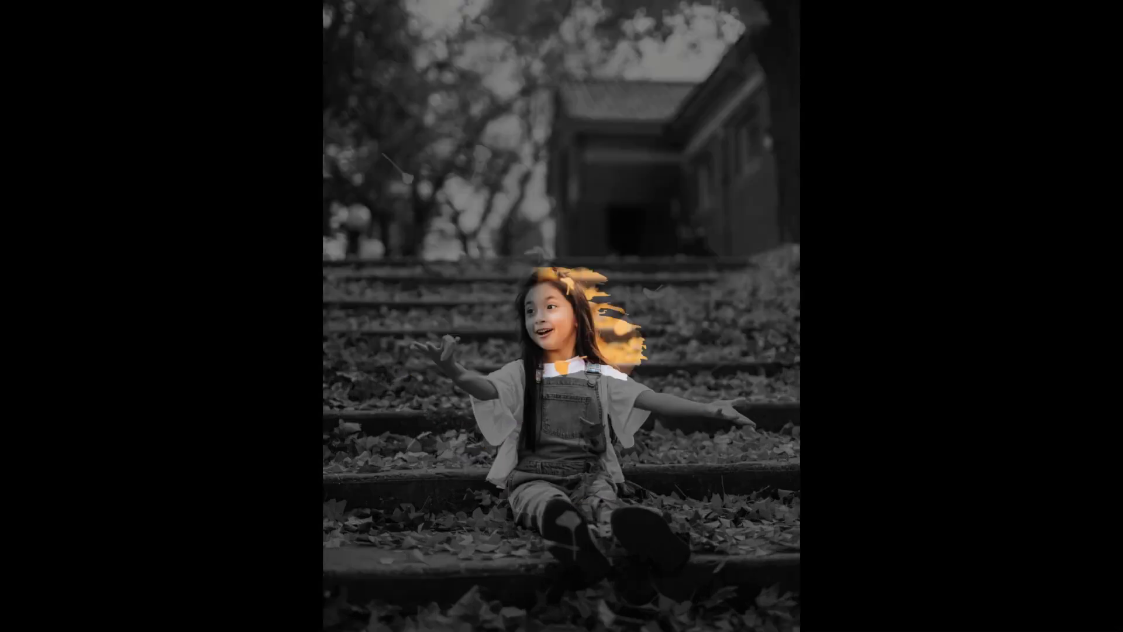